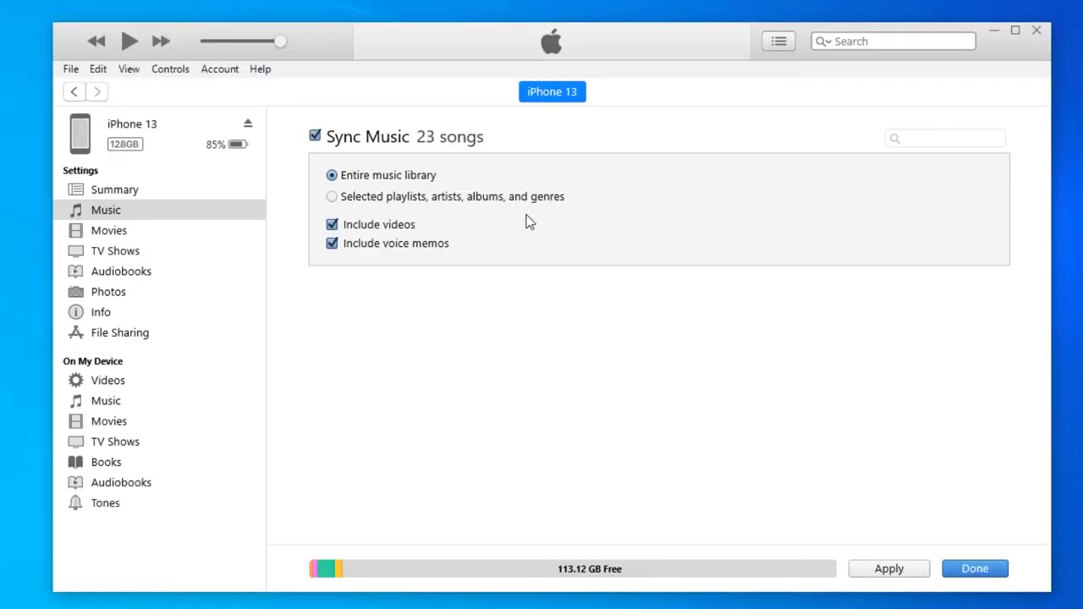
Sync only selected playlists, artists, albums and genres, ticking the X-Ray Dog song for the iPhone
{"action": "left_click", "coordinate": [447, 199]}
{"action": "scroll", "coordinate": [510, 284], "scroll_direction": "down", "scroll_amount": 3}
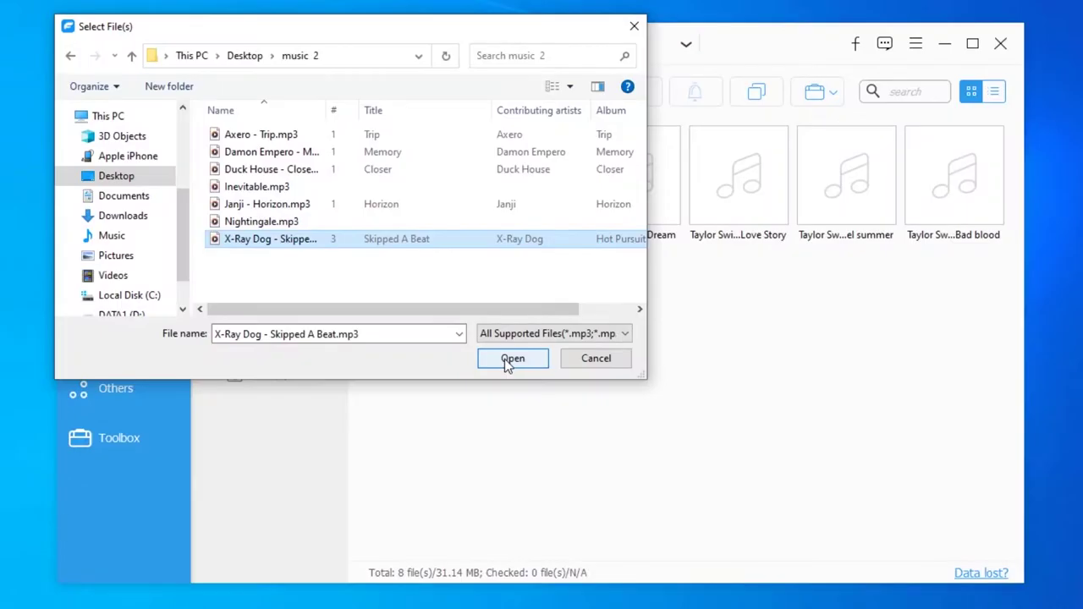
{"action": "left_click", "coordinate": [506, 358]}
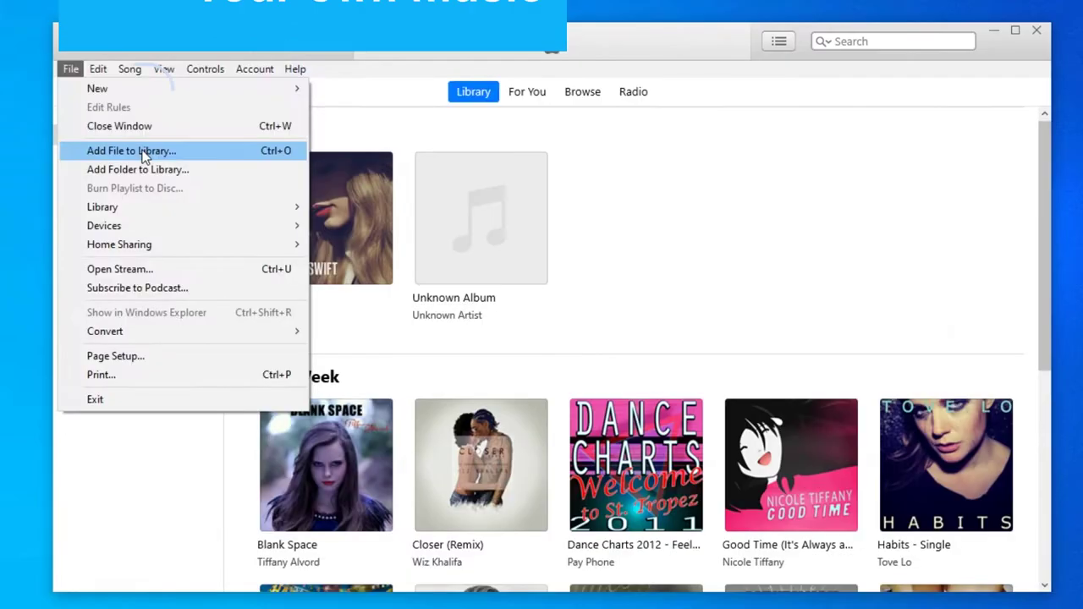
Import all the Taylor Swift song files into the library with Add File to Library
{"action": "left_click", "coordinate": [145, 150]}
{"action": "left_click_drag", "start_coordinate": [592, 341], "coordinate": [459, 158]}
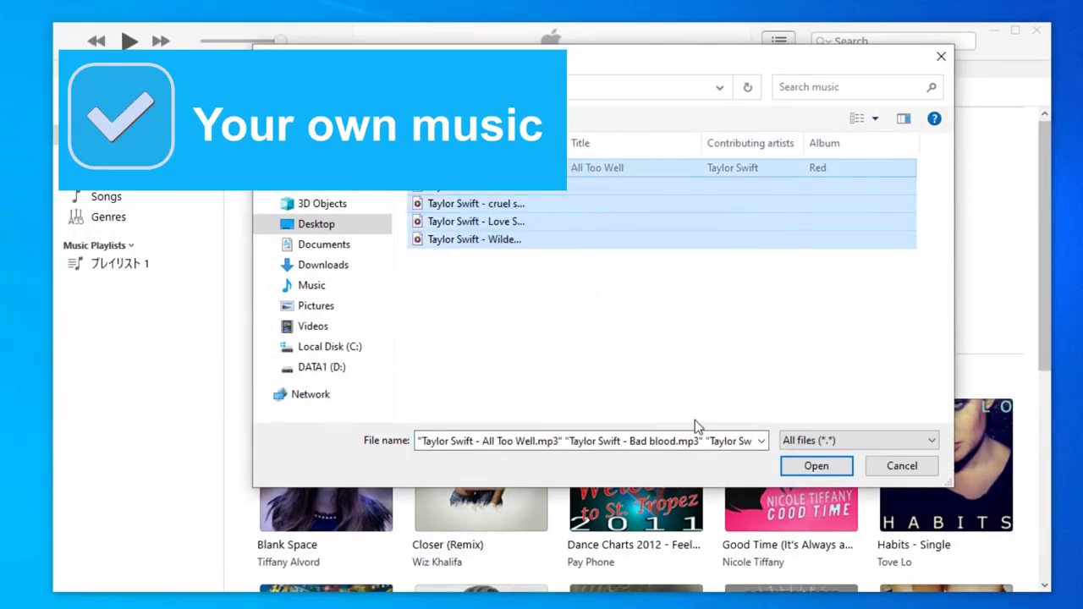
{"action": "left_click", "coordinate": [798, 463]}
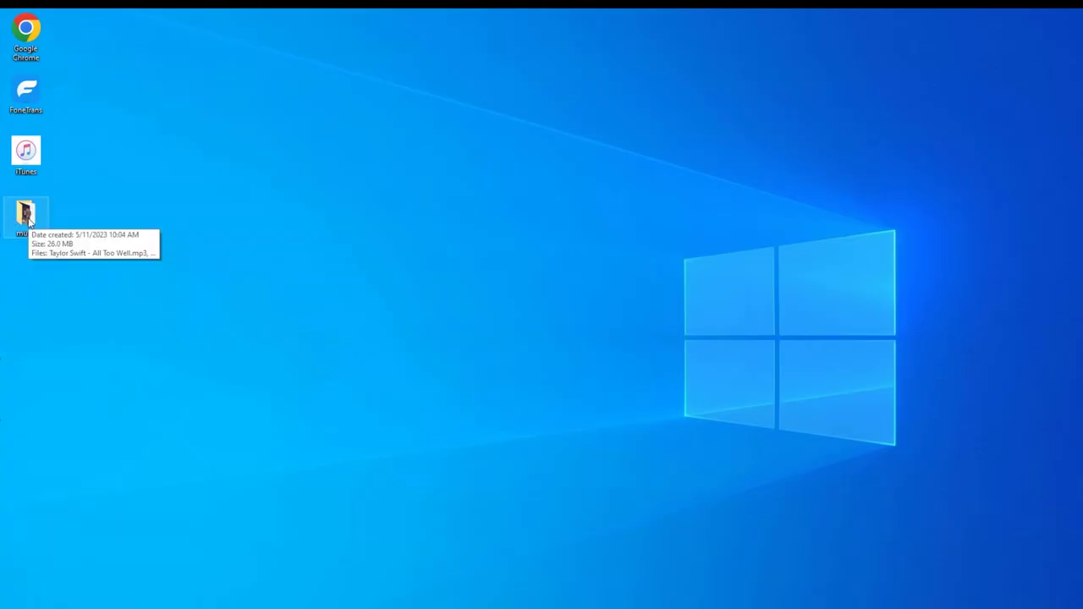
Open the desktop music folder of five Taylor Swift MP3s, then launch iTunes from its desktop shortcut
{"action": "double_click", "coordinate": [26, 217]}
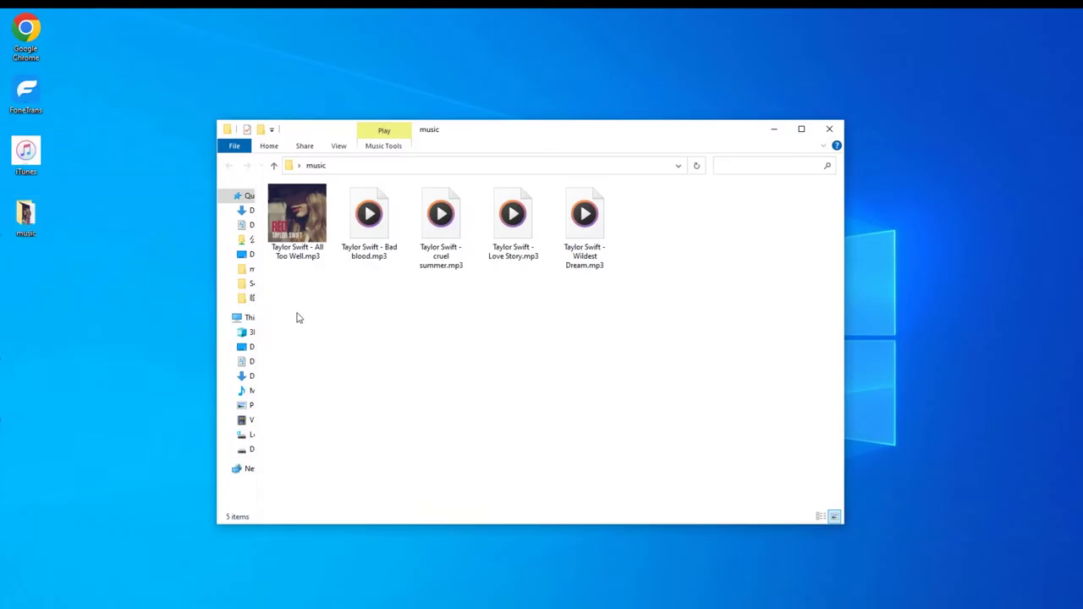
{"action": "left_click_drag", "start_coordinate": [761, 297], "coordinate": [266, 183]}
{"action": "left_click", "coordinate": [458, 339]}
{"action": "left_click", "coordinate": [23, 160]}
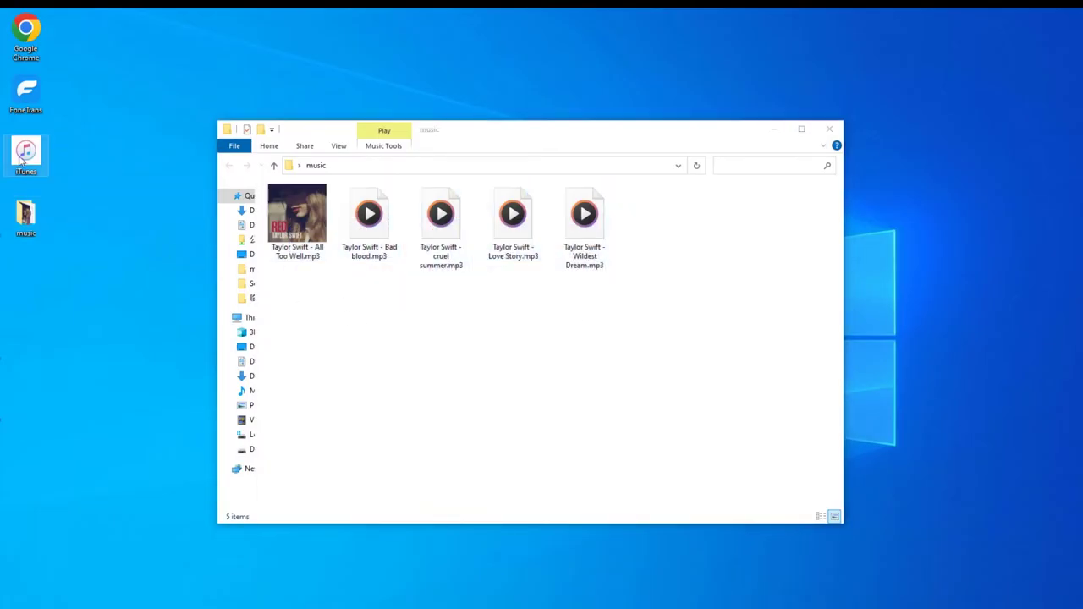
{"action": "double_click", "coordinate": [23, 160]}
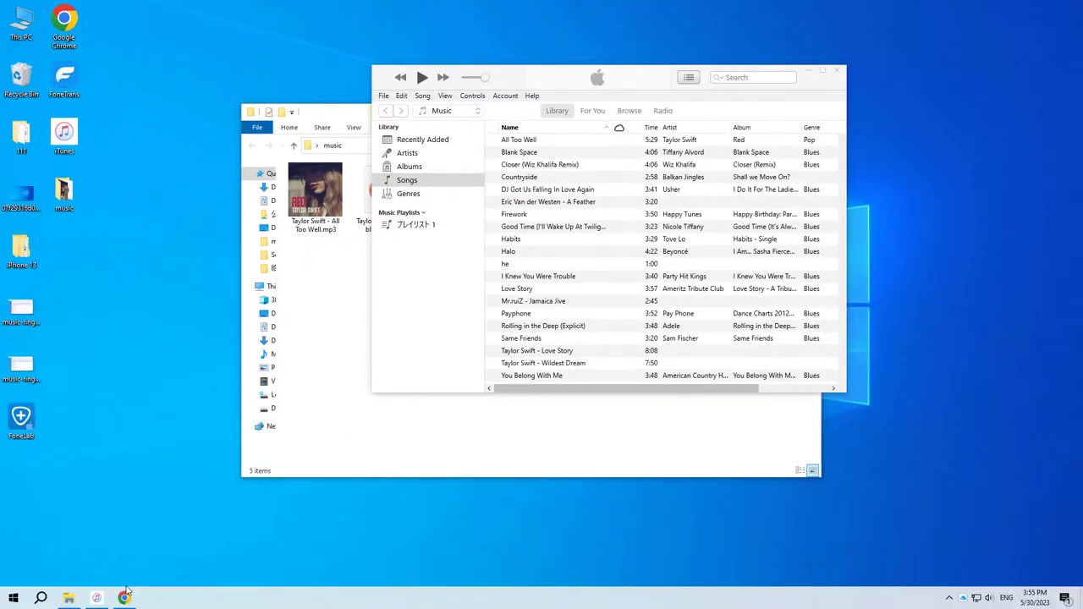
Return to the Google results for itunes and open Apple's 'Support - Downloads' page
{"action": "left_click", "coordinate": [123, 597]}
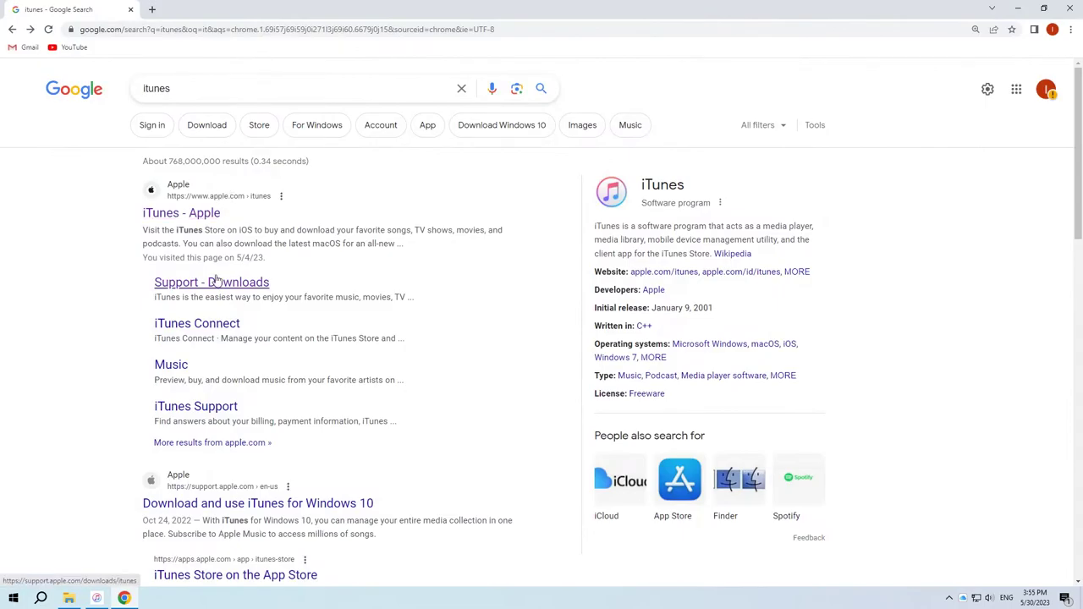
{"action": "left_click", "coordinate": [213, 282]}
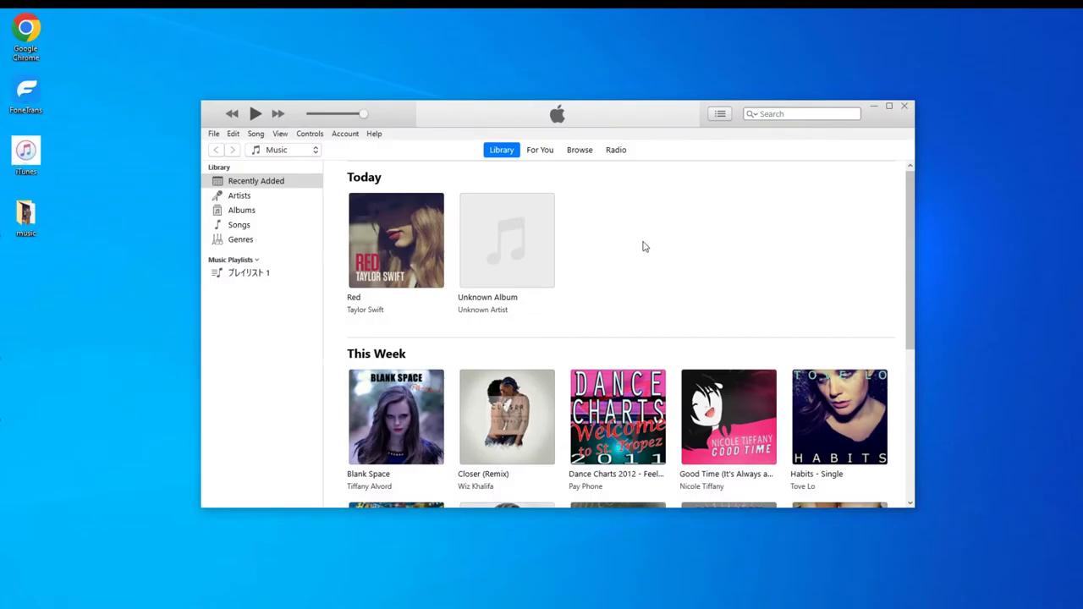
Scroll through Recently Added to check Taylor Swift's Red album, then bring up the File menu
{"action": "scroll", "coordinate": [643, 246], "scroll_direction": "down", "scroll_amount": 3}
{"action": "scroll", "coordinate": [644, 246], "scroll_direction": "up", "scroll_amount": 1}
{"action": "scroll", "coordinate": [642, 247], "scroll_direction": "up", "scroll_amount": 1}
{"action": "scroll", "coordinate": [642, 247], "scroll_direction": "down", "scroll_amount": 5}
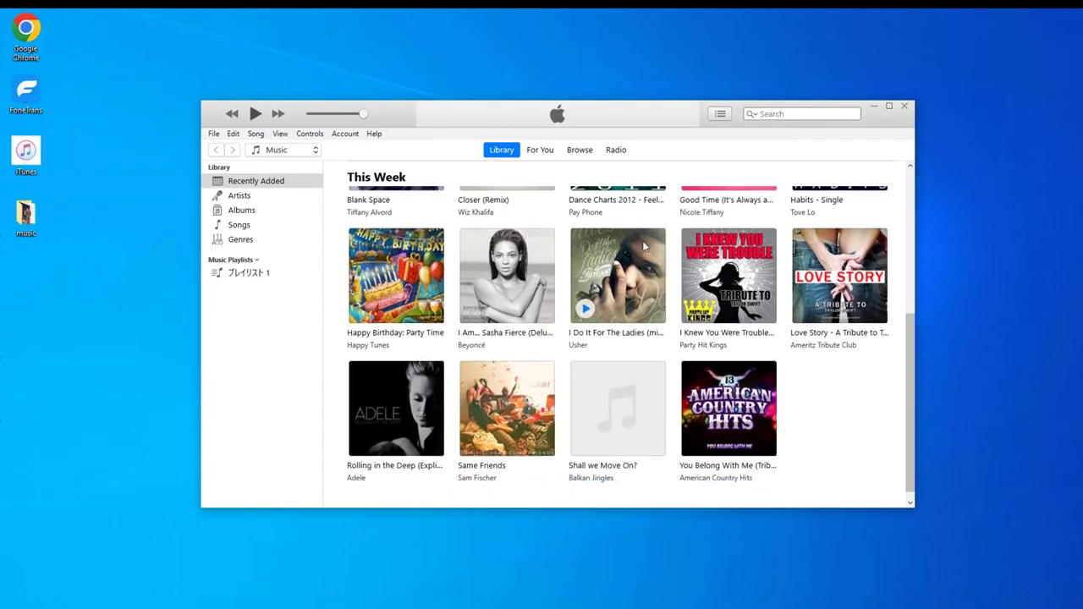
{"action": "scroll", "coordinate": [643, 246], "scroll_direction": "up", "scroll_amount": 6}
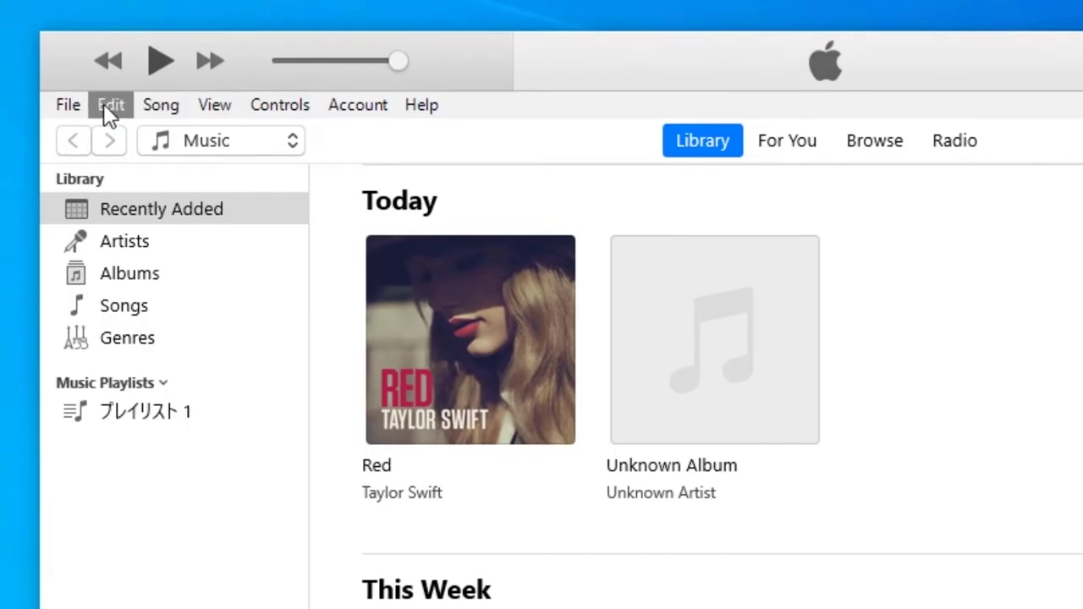
{"action": "left_click", "coordinate": [50, 67]}
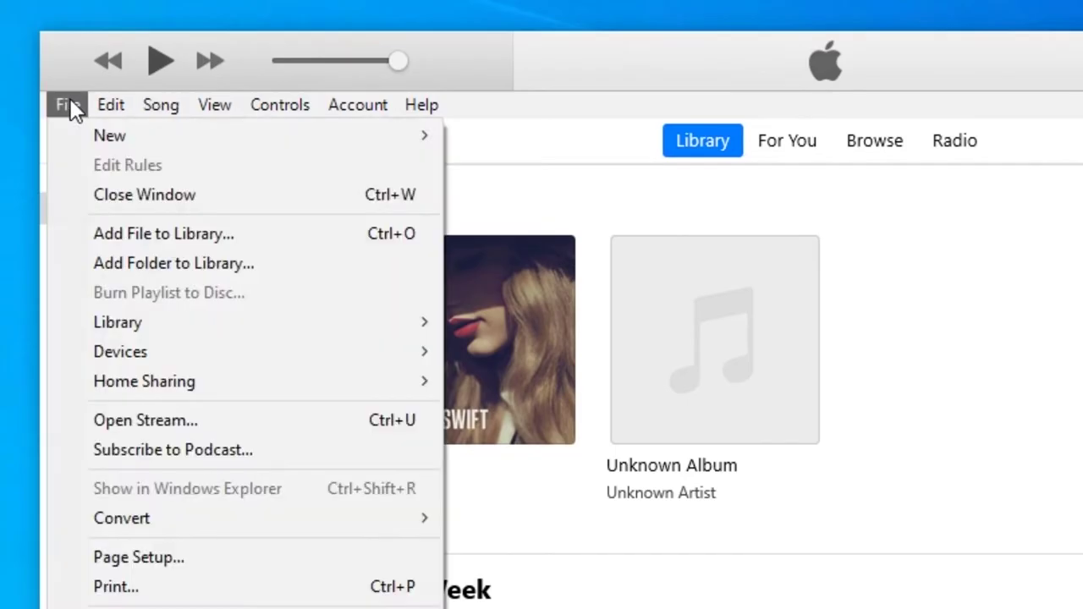
Add the five Taylor Swift MP3s to the iTunes library by dragging them in from the music folder
{"action": "left_click", "coordinate": [181, 236]}
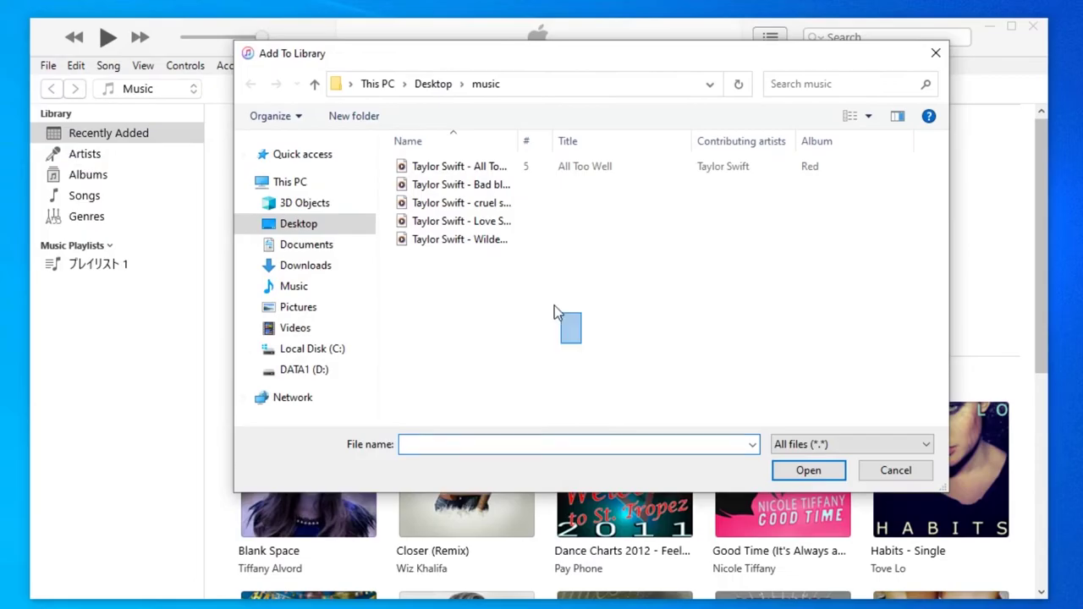
{"action": "left_click_drag", "start_coordinate": [555, 311], "coordinate": [446, 163]}
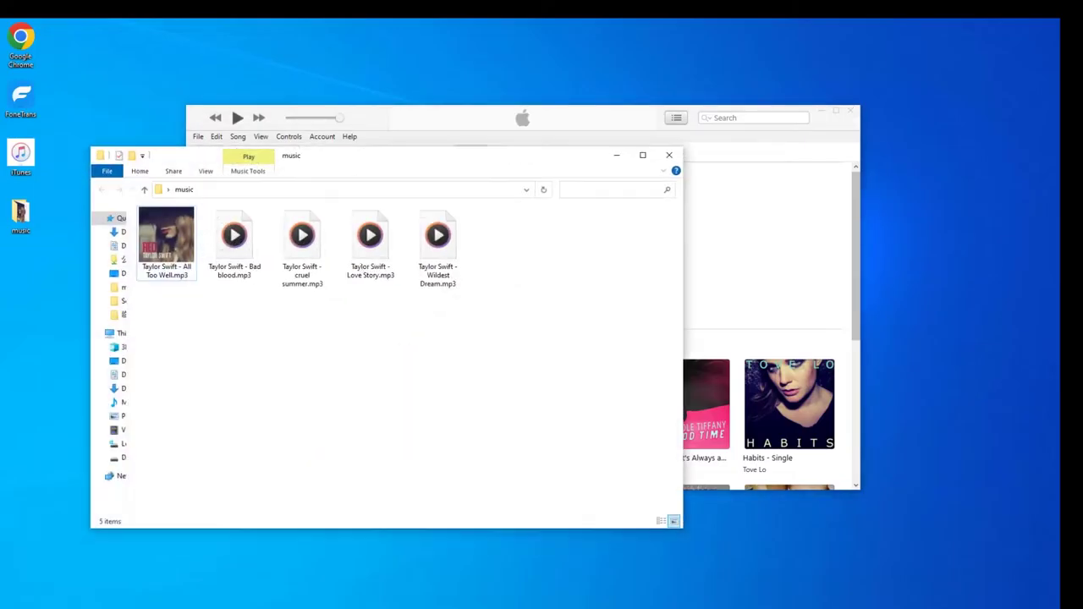
{"action": "left_click_drag", "start_coordinate": [538, 382], "coordinate": [179, 210]}
{"action": "left_click_drag", "start_coordinate": [378, 250], "coordinate": [750, 294]}
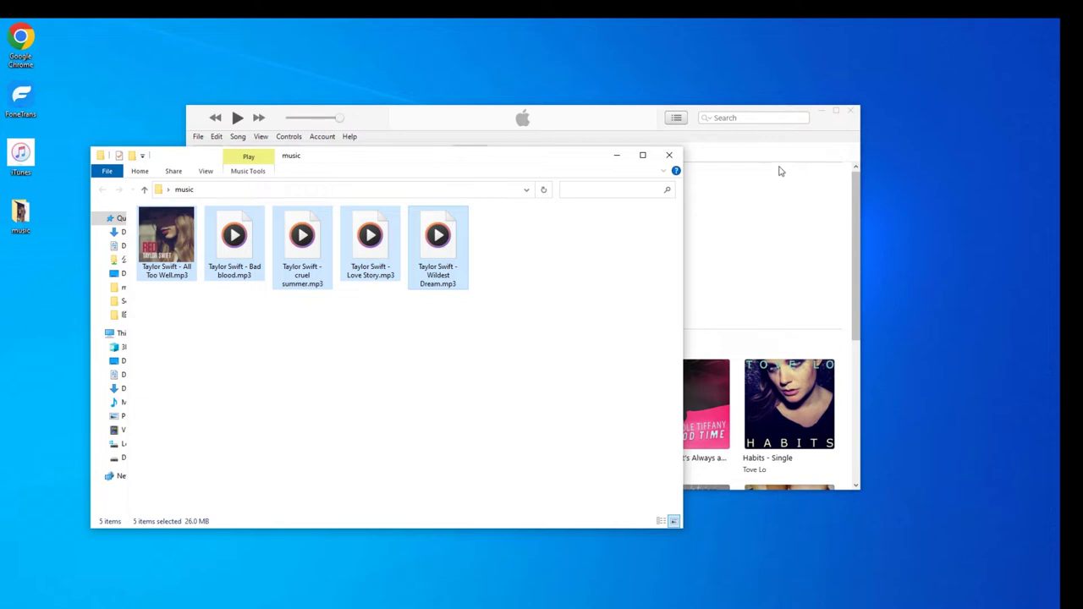
{"action": "left_click", "coordinate": [758, 139]}
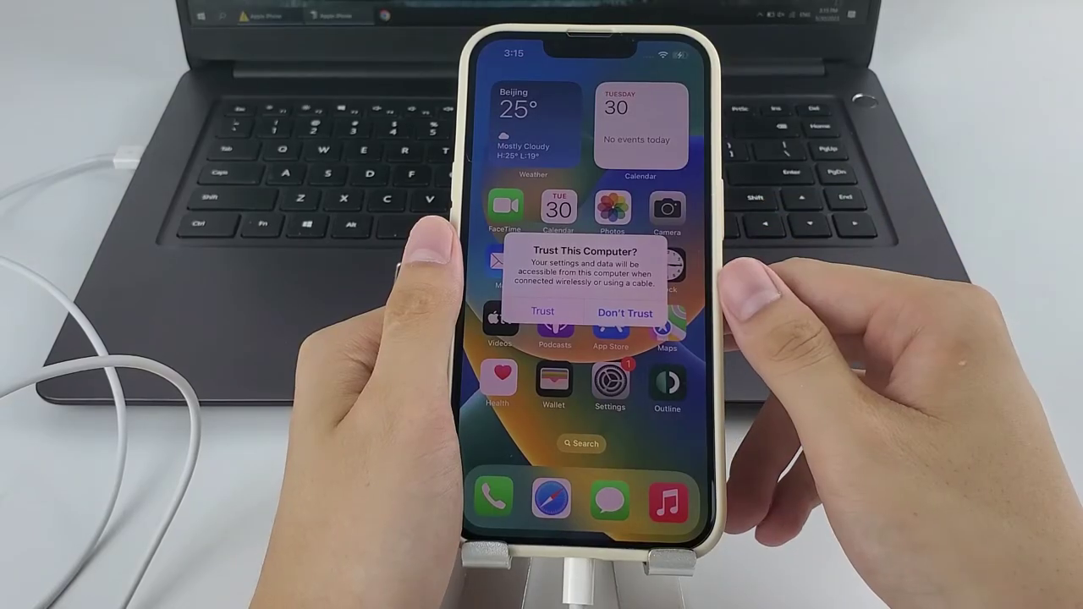
Tap Trust on the 'Trust This Computer?' alert and enter the six-digit device passcode
{"action": "left_click", "coordinate": [542, 311]}
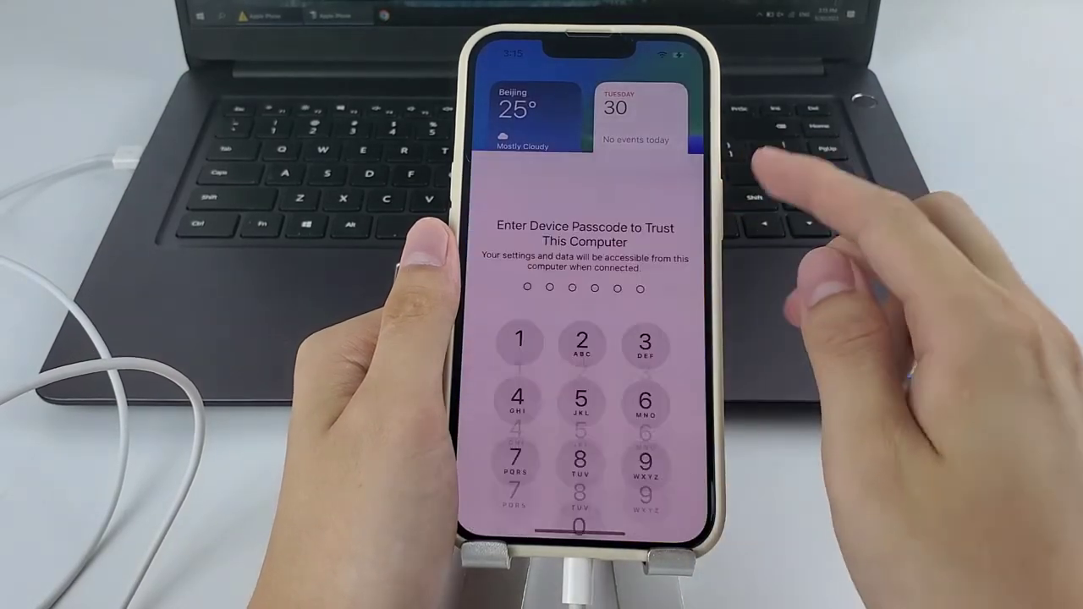
{"action": "left_click", "coordinate": [584, 221]}
{"action": "left_click", "coordinate": [646, 222]}
{"action": "left_click", "coordinate": [646, 222]}
{"action": "left_click", "coordinate": [584, 222]}
{"action": "left_click", "coordinate": [584, 276]}
{"action": "left_click", "coordinate": [646, 275]}
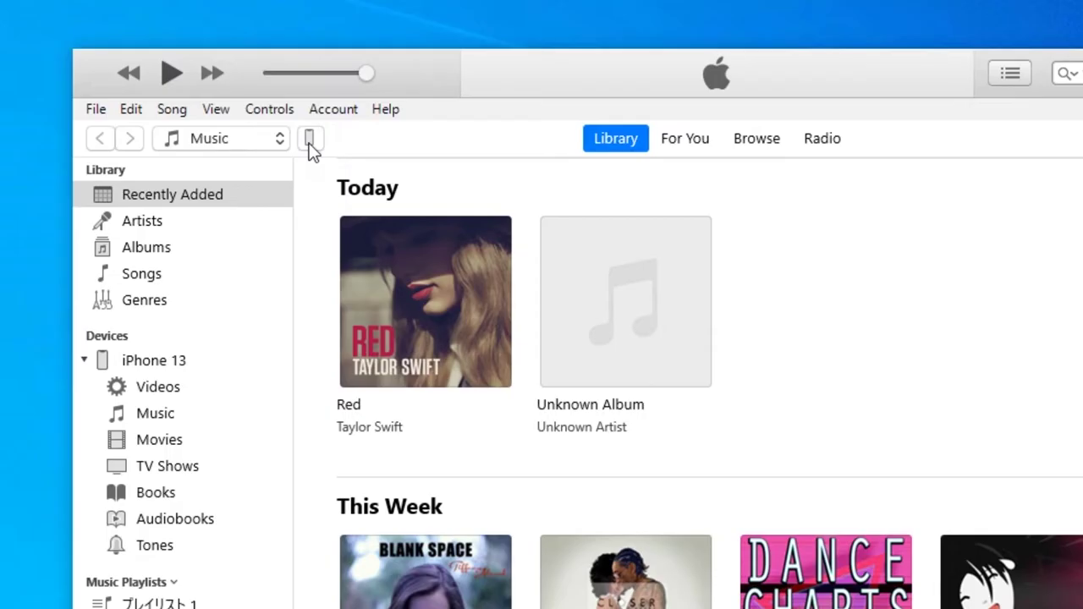
On iPhone 13's Music settings, enable Sync Music for selected playlists, artists, albums and genres (7 songs)
{"action": "left_click", "coordinate": [310, 142]}
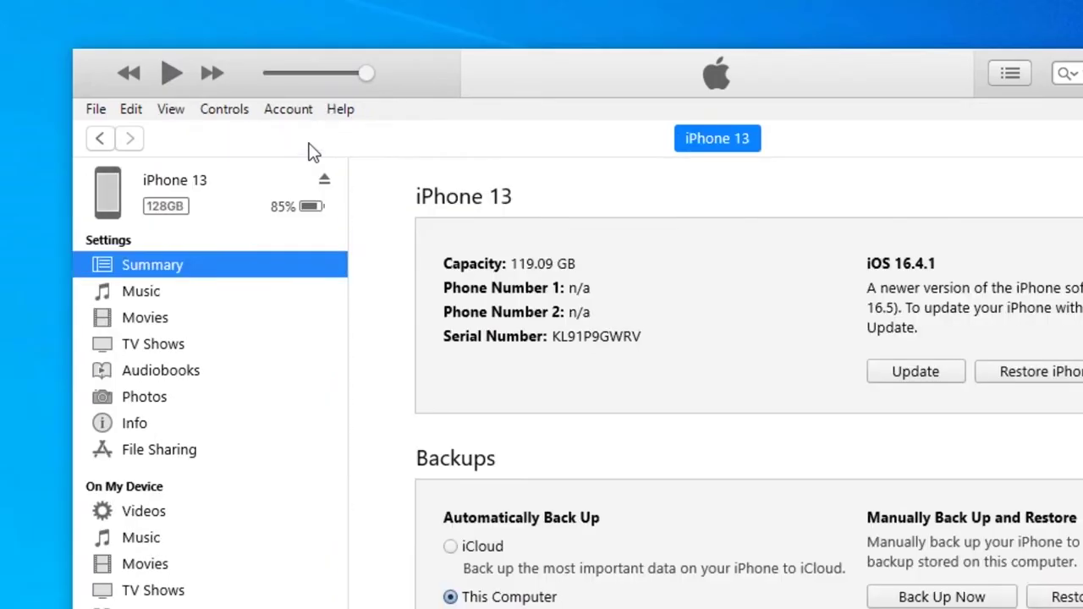
{"action": "left_click", "coordinate": [231, 294]}
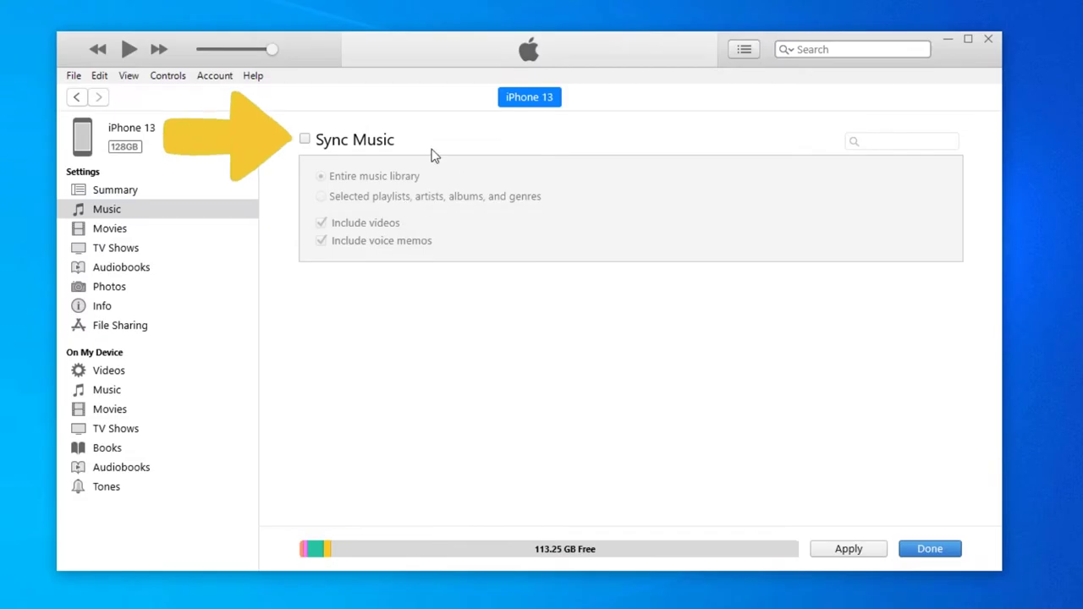
{"action": "left_click", "coordinate": [375, 148]}
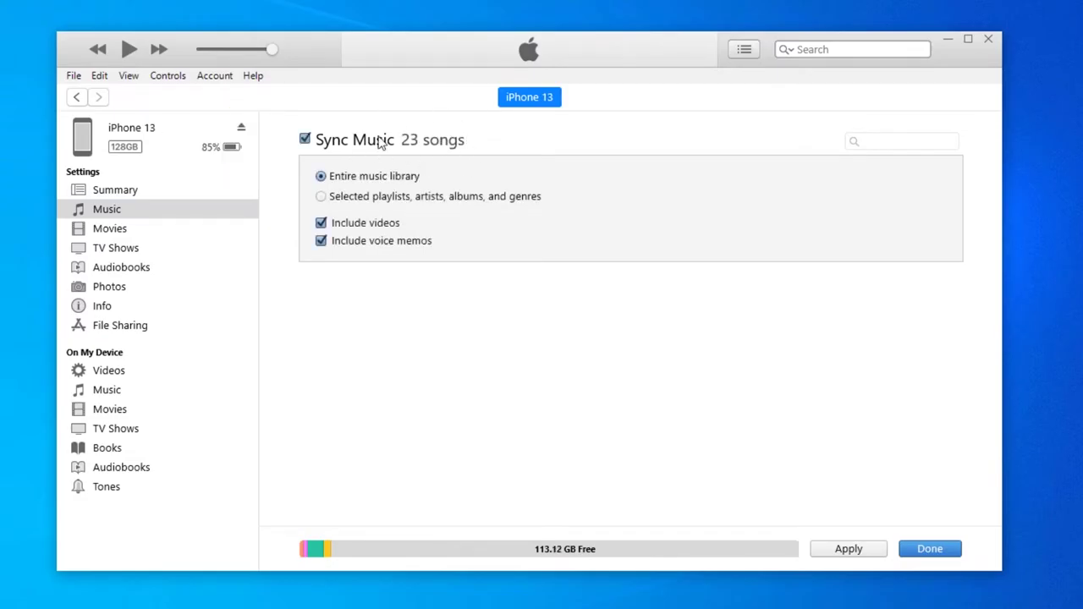
{"action": "left_click", "coordinate": [377, 200]}
{"action": "scroll", "coordinate": [425, 211], "scroll_direction": "down", "scroll_amount": 3}
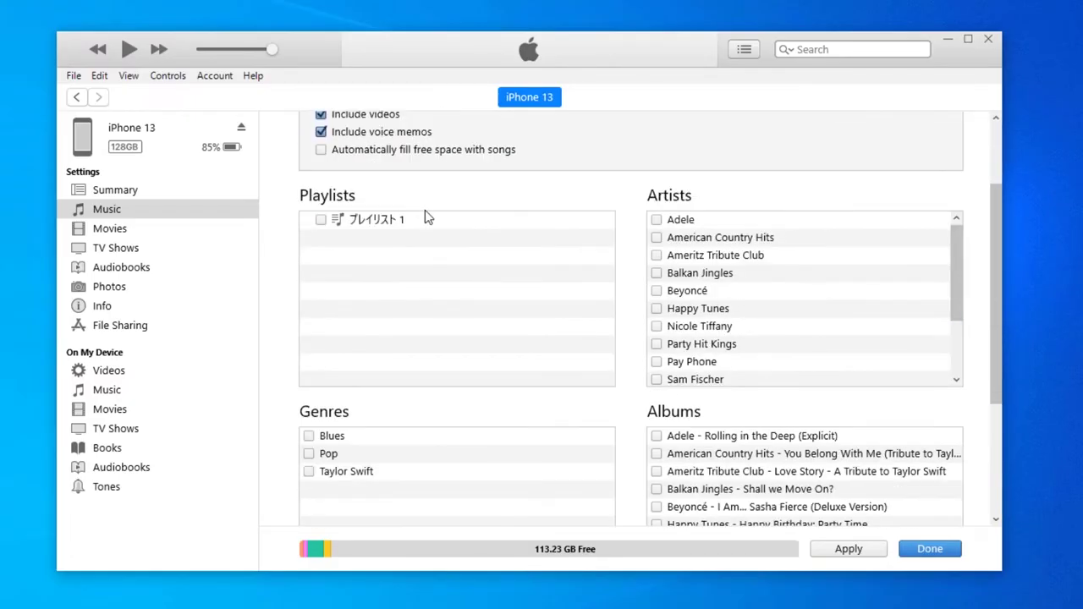
{"action": "scroll", "coordinate": [427, 217], "scroll_direction": "up", "scroll_amount": 3}
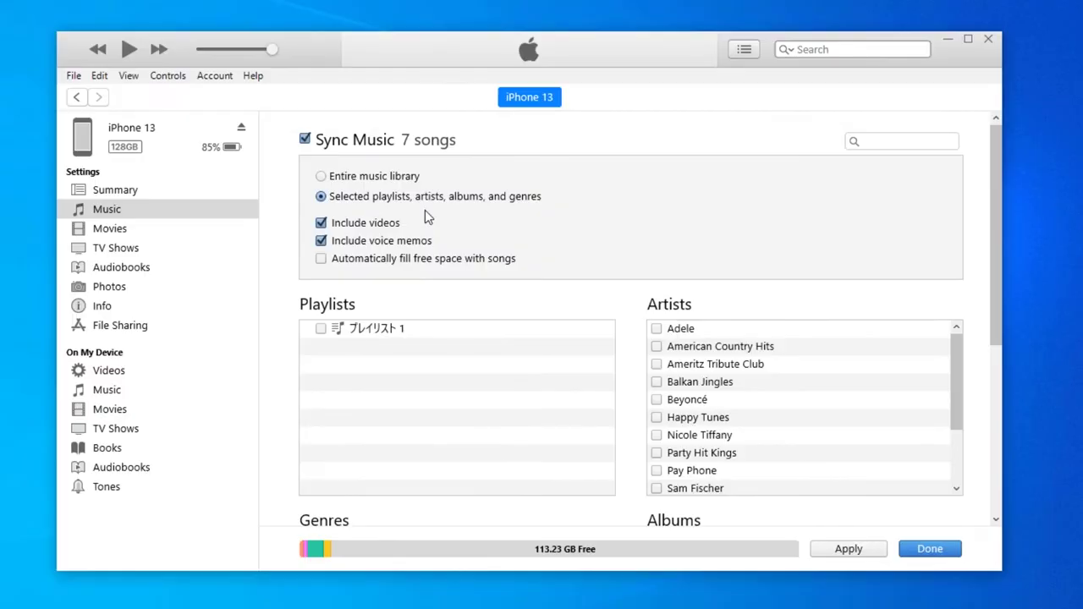
Apply the music settings and confirm Sync and Replace for iPhone 13
{"action": "left_click", "coordinate": [868, 555]}
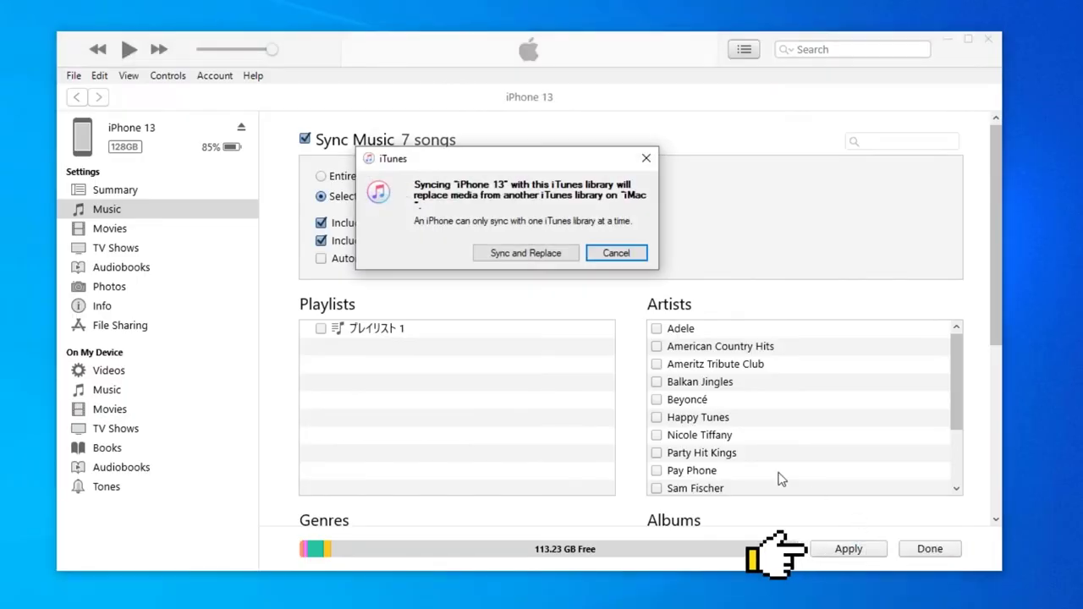
{"action": "left_click", "coordinate": [544, 265]}
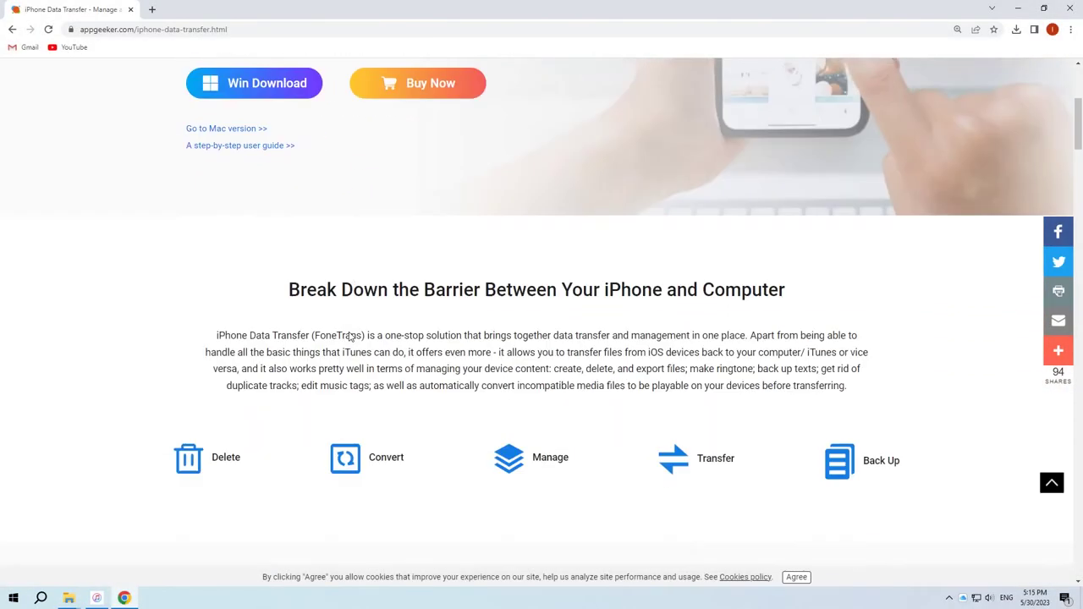
{"action": "scroll", "coordinate": [350, 336], "scroll_direction": "down", "scroll_amount": 5}
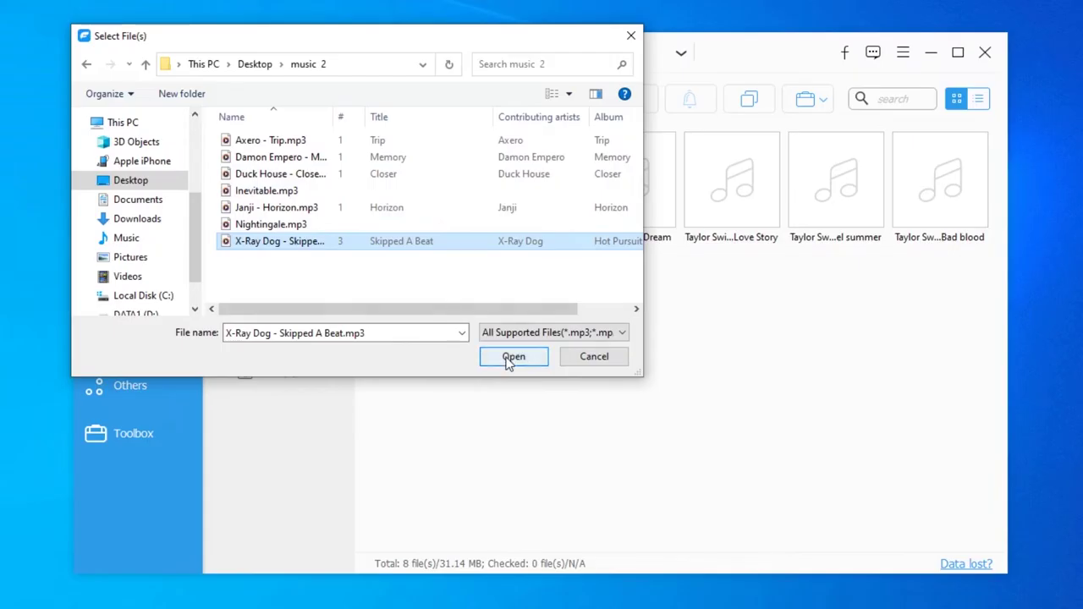
Scroll AppGeeker's iPhone Data Transfer page and switch it to the Windows download
{"action": "left_click", "coordinate": [511, 356]}
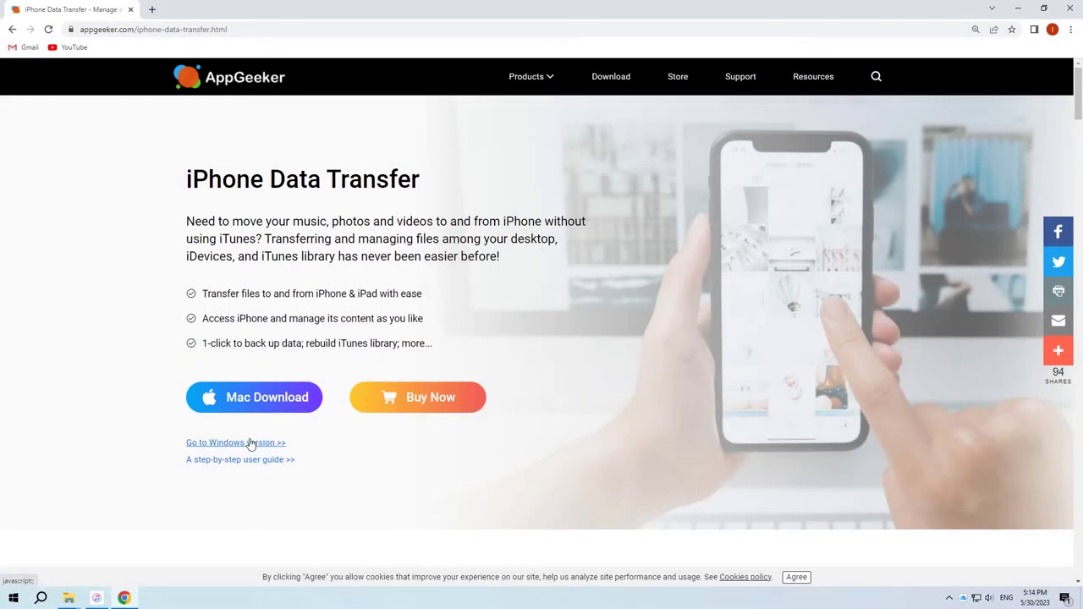
{"action": "left_click", "coordinate": [251, 443]}
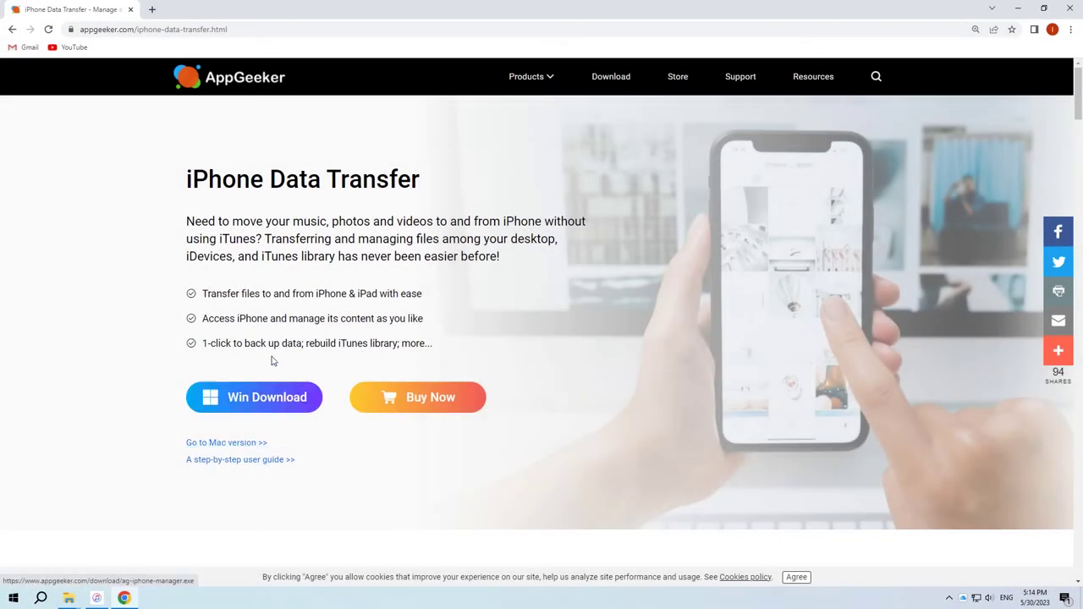
Toggle to the Mac version and back, then download the Windows installer of iPhone Data Transfer
{"action": "left_click", "coordinate": [251, 442]}
{"action": "left_click", "coordinate": [249, 442]}
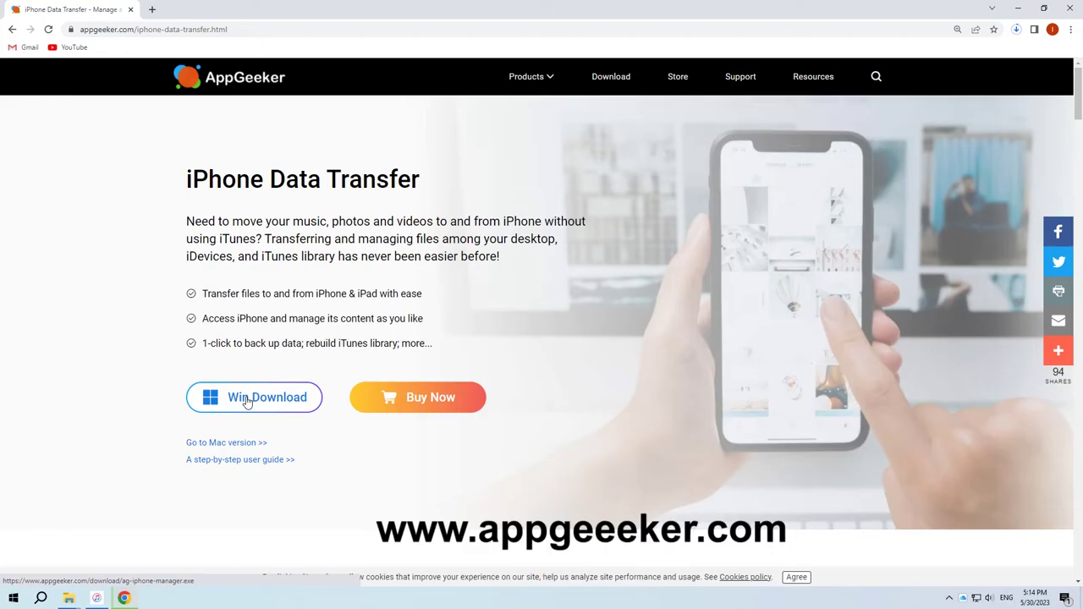
{"action": "left_click", "coordinate": [247, 402]}
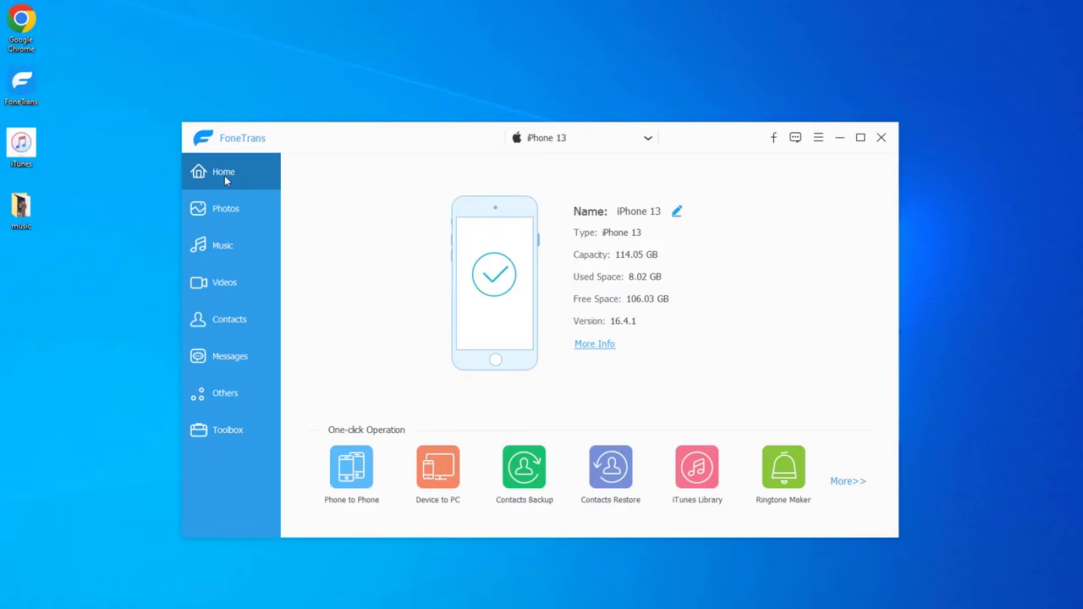
Delete the checked songs Axero - Trip and Memory from the iPhone 13's music list
{"action": "left_click", "coordinate": [234, 255]}
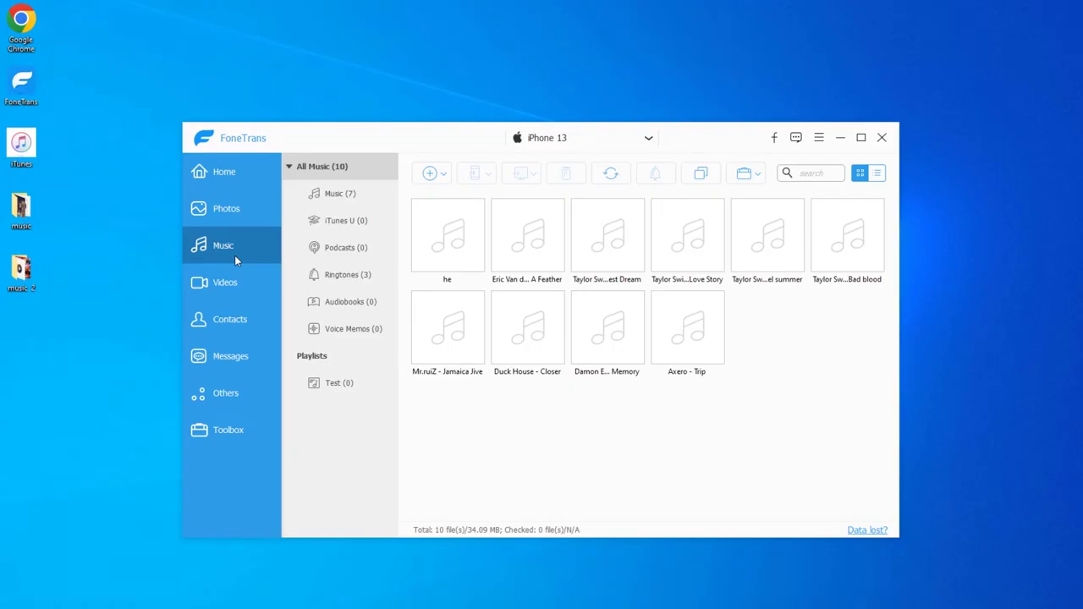
{"action": "left_click", "coordinate": [693, 360]}
{"action": "left_click", "coordinate": [607, 355]}
{"action": "left_click", "coordinate": [566, 173]}
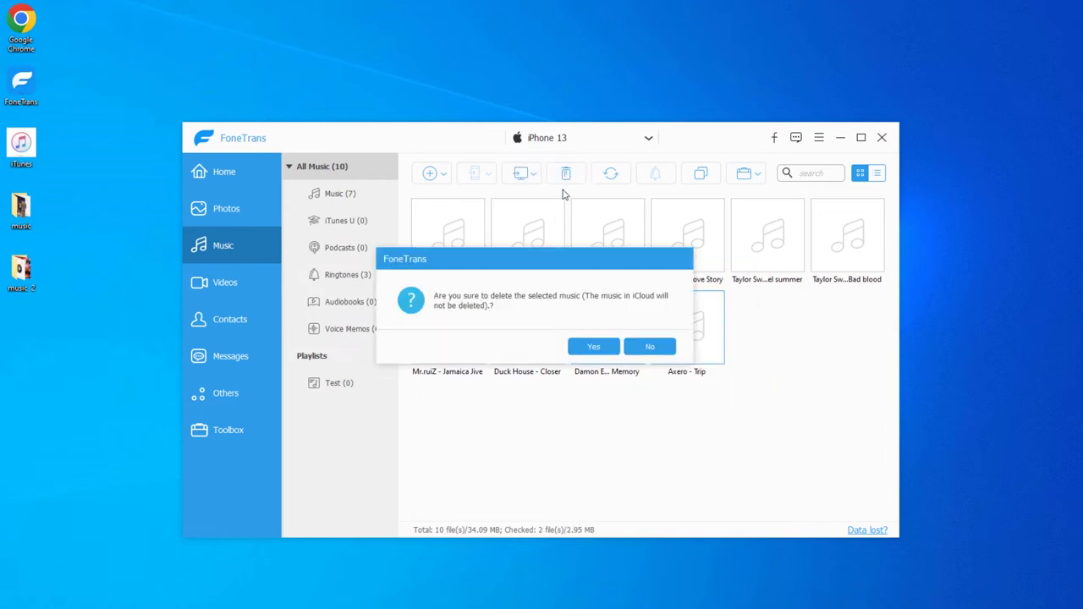
{"action": "left_click", "coordinate": [592, 346]}
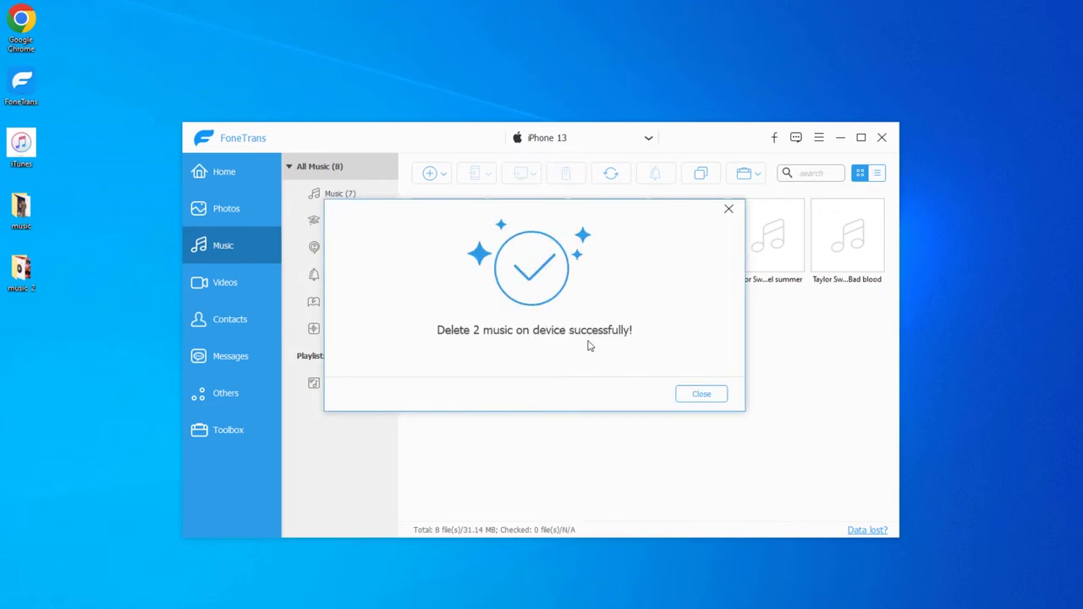
Add X-Ray Dog - Skipped A Beat.mp3 from the music 2 folder to the iPhone 13
{"action": "left_click", "coordinate": [699, 393]}
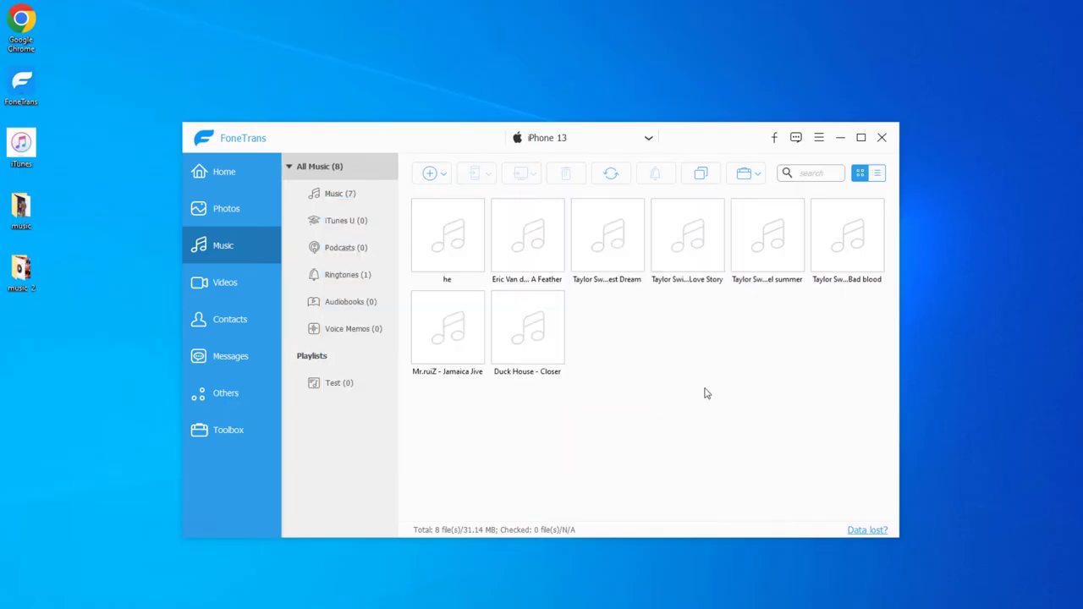
{"action": "left_click", "coordinate": [426, 175]}
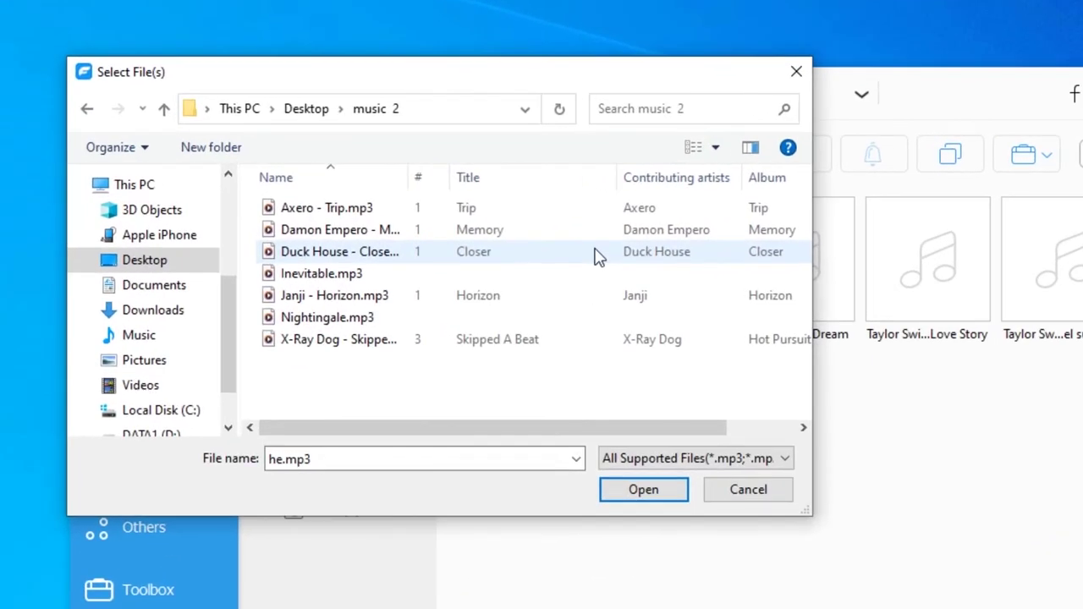
{"action": "left_click", "coordinate": [612, 339]}
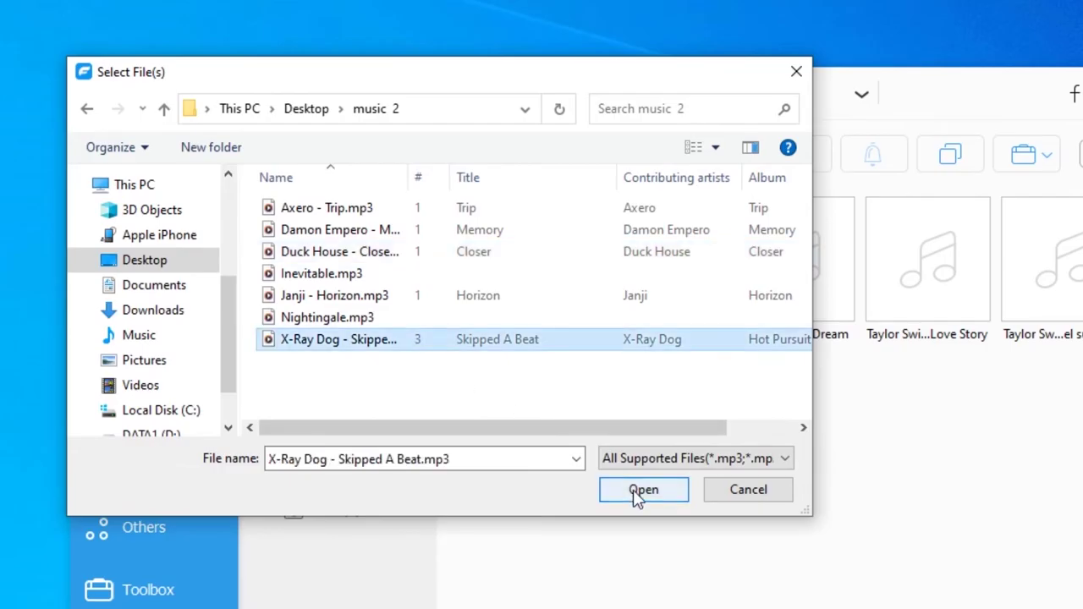
{"action": "left_click", "coordinate": [635, 491]}
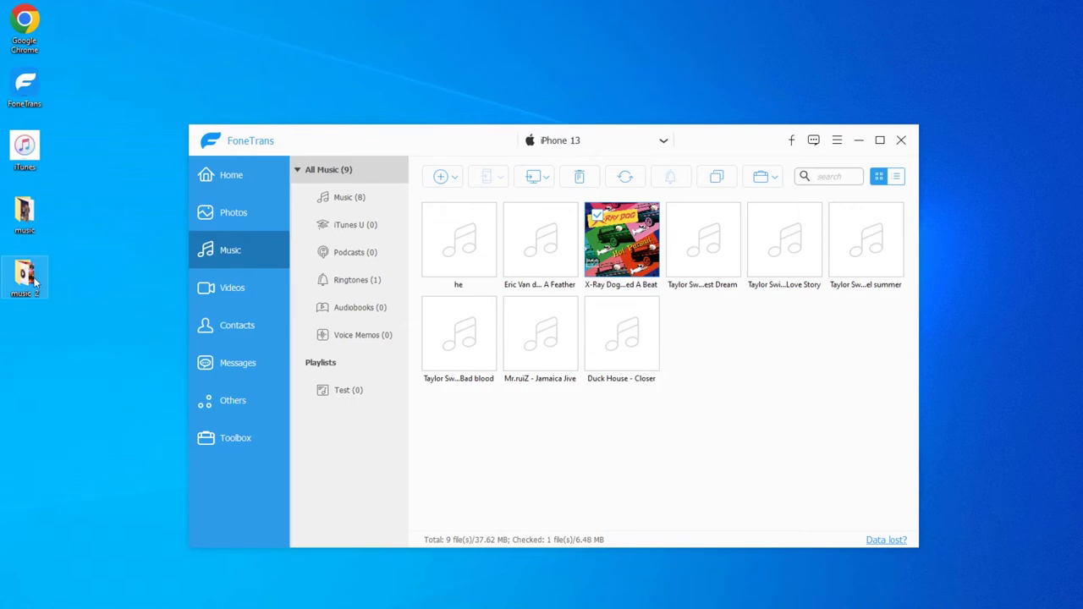
Drag all seven songs in the music 2 folder onto the iPhone 13's music list in FoneTrans
{"action": "double_click", "coordinate": [34, 282]}
{"action": "left_click_drag", "start_coordinate": [360, 449], "coordinate": [258, 310]}
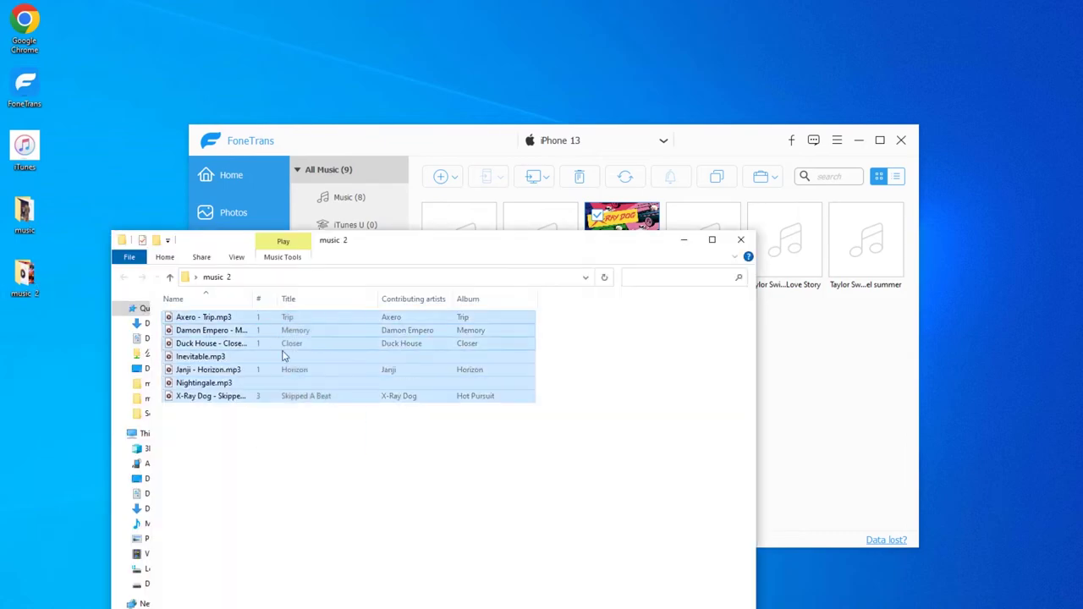
{"action": "left_click_drag", "start_coordinate": [271, 357], "coordinate": [786, 393]}
{"action": "left_click", "coordinate": [681, 242]}
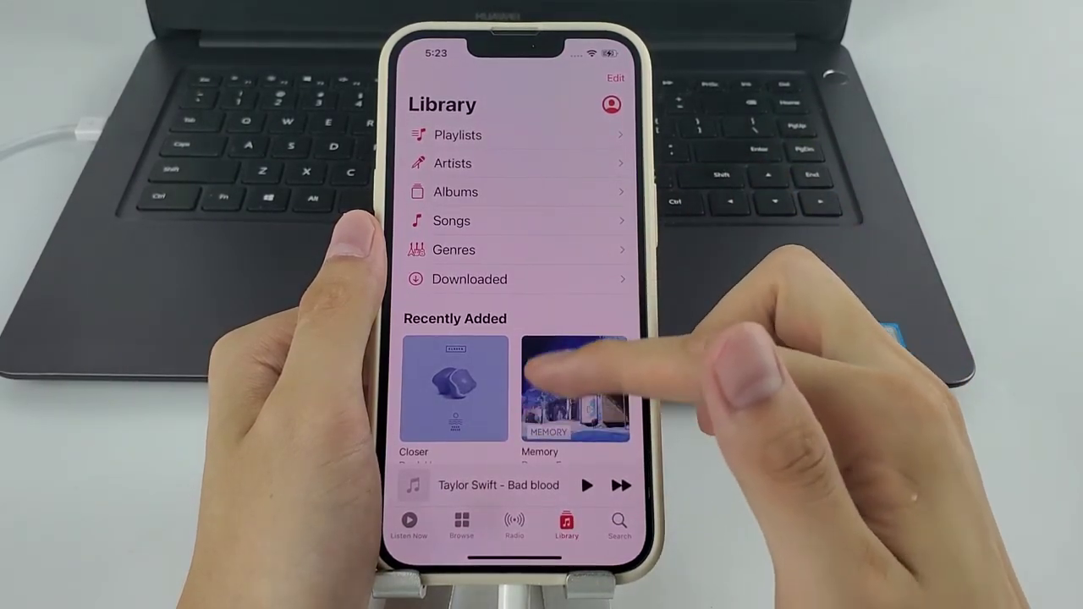
{"action": "scroll", "coordinate": [516, 339], "scroll_direction": "down", "scroll_amount": 5}
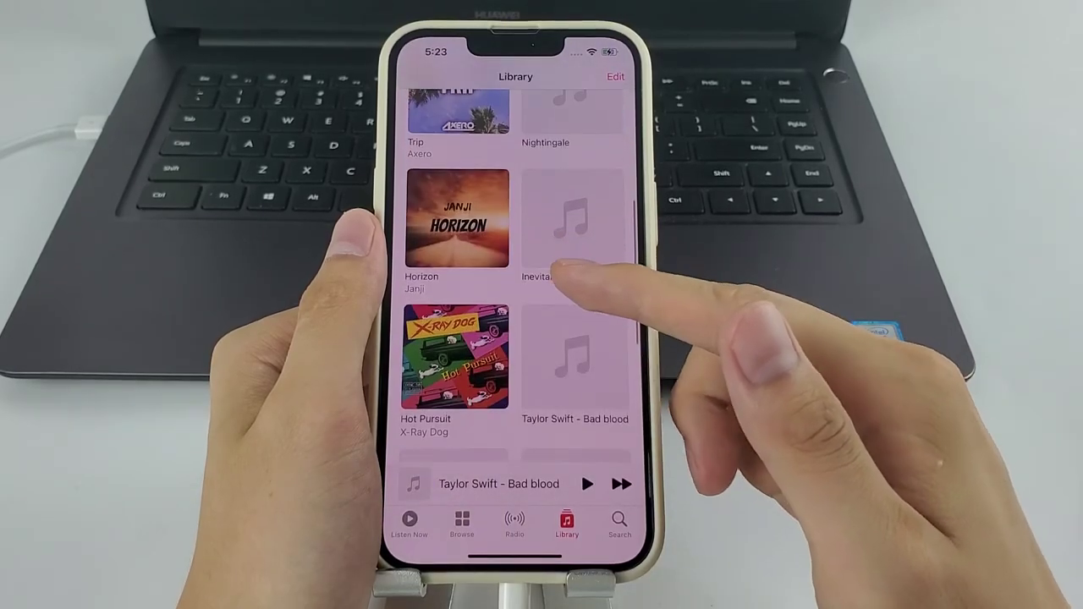
{"action": "scroll", "coordinate": [558, 338], "scroll_direction": "down", "scroll_amount": 4}
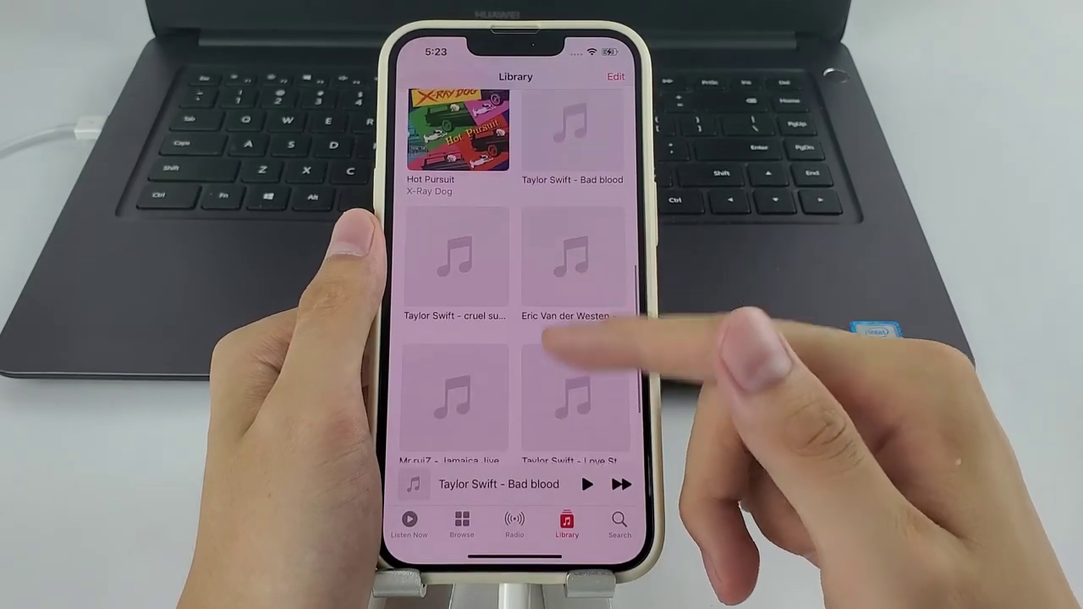
{"action": "scroll", "coordinate": [575, 398], "scroll_direction": "down", "scroll_amount": 3}
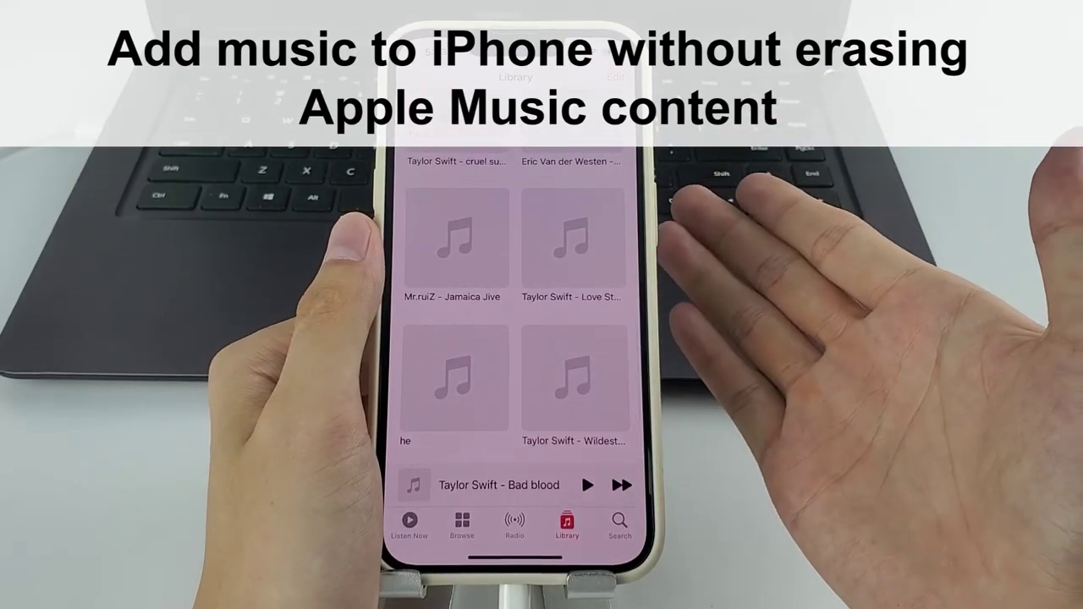
{"action": "scroll", "coordinate": [568, 220], "scroll_direction": "up", "scroll_amount": 2}
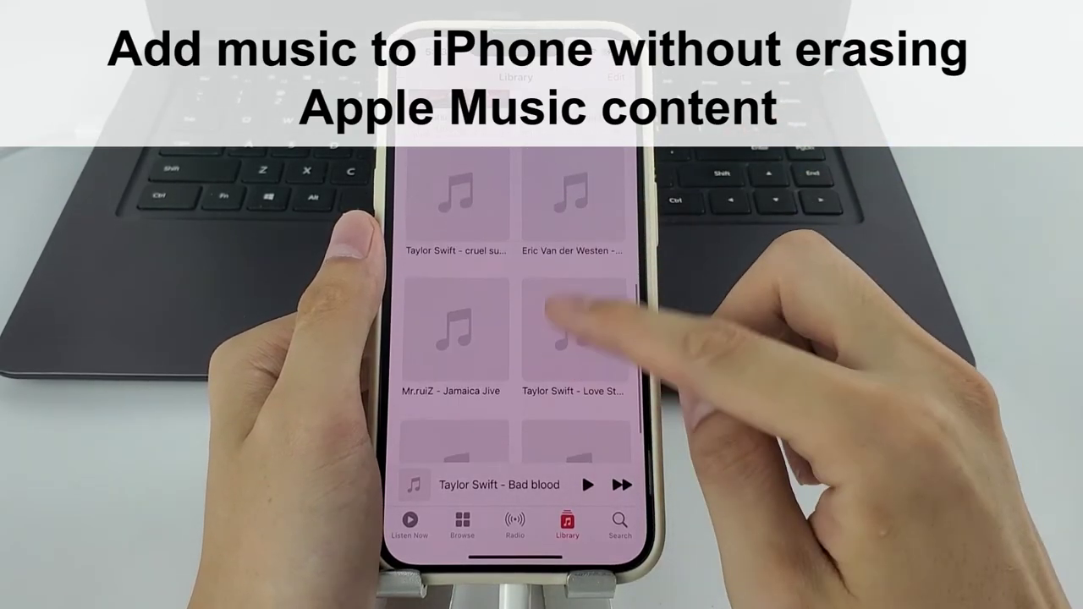
{"action": "scroll", "coordinate": [566, 254], "scroll_direction": "up", "scroll_amount": 5}
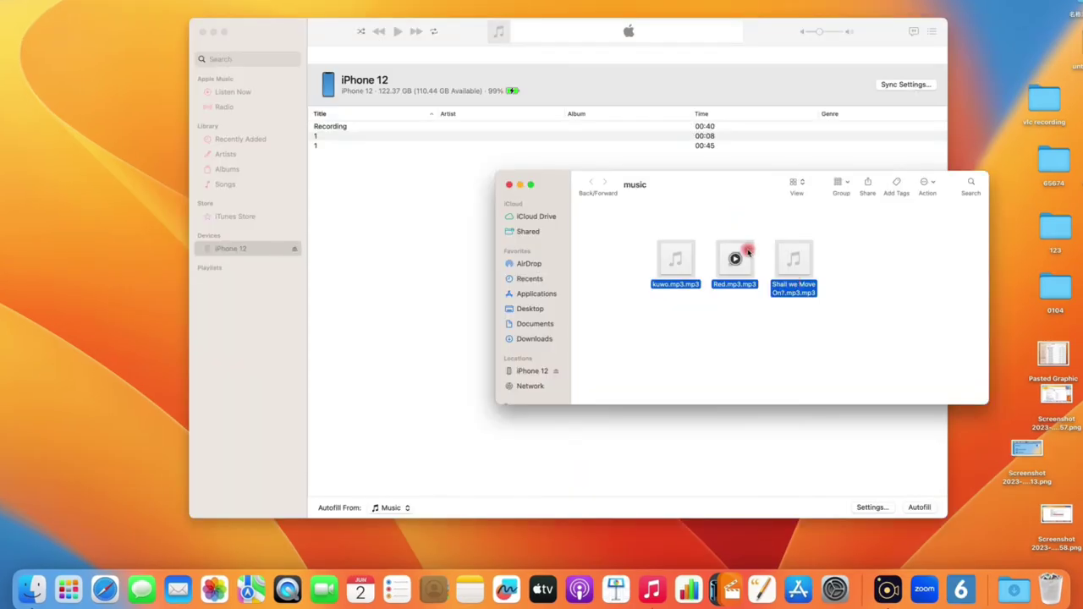
Drag the three selected mp3 files from Finder onto the iPhone 12 song list in Music
{"action": "left_click_drag", "start_coordinate": [748, 253], "coordinate": [440, 235]}
{"action": "left_click", "coordinate": [440, 235]}
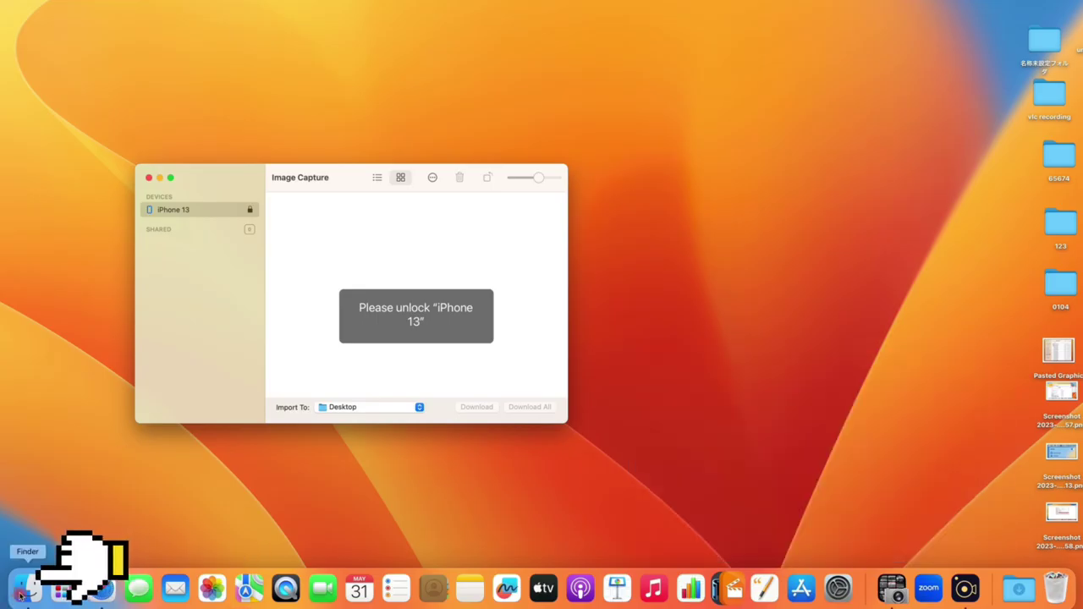
Open Finder and show the iPhone 13 device page under Locations
{"action": "left_click", "coordinate": [24, 590]}
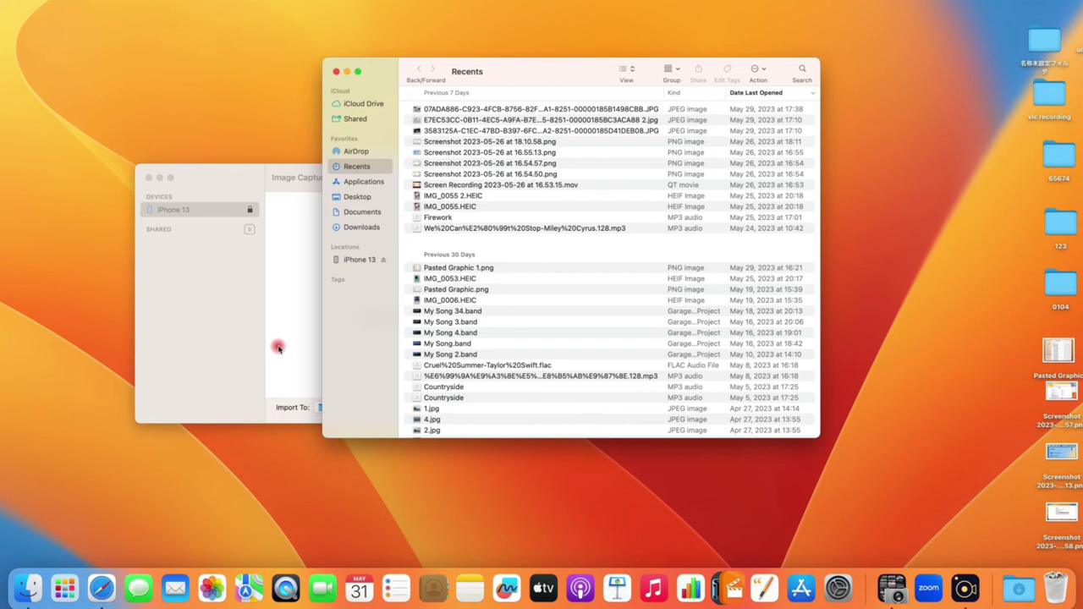
{"action": "left_click", "coordinate": [358, 260]}
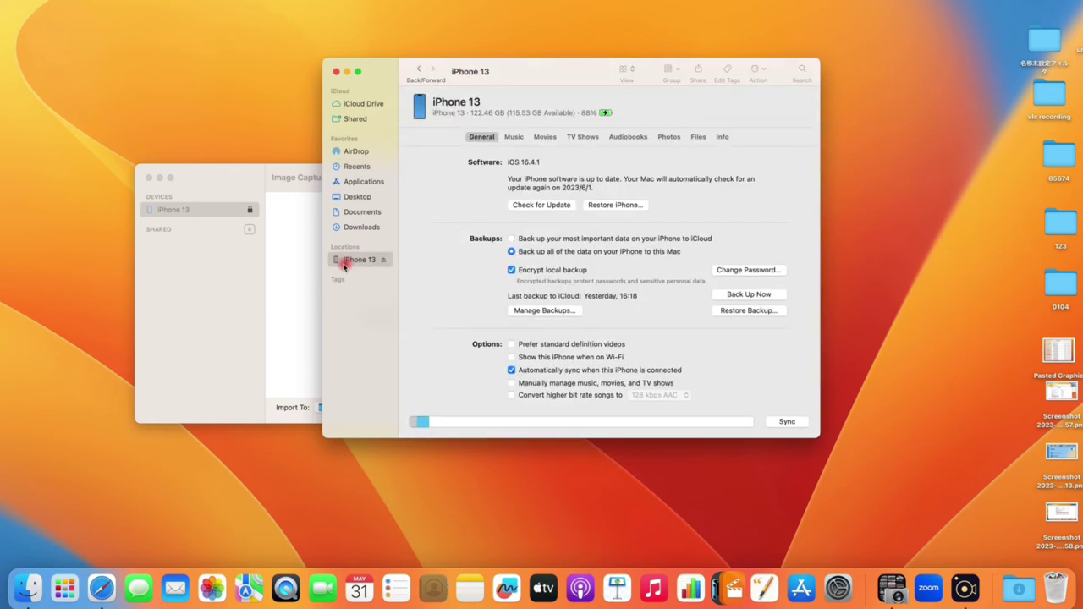
{"action": "left_click", "coordinate": [245, 303]}
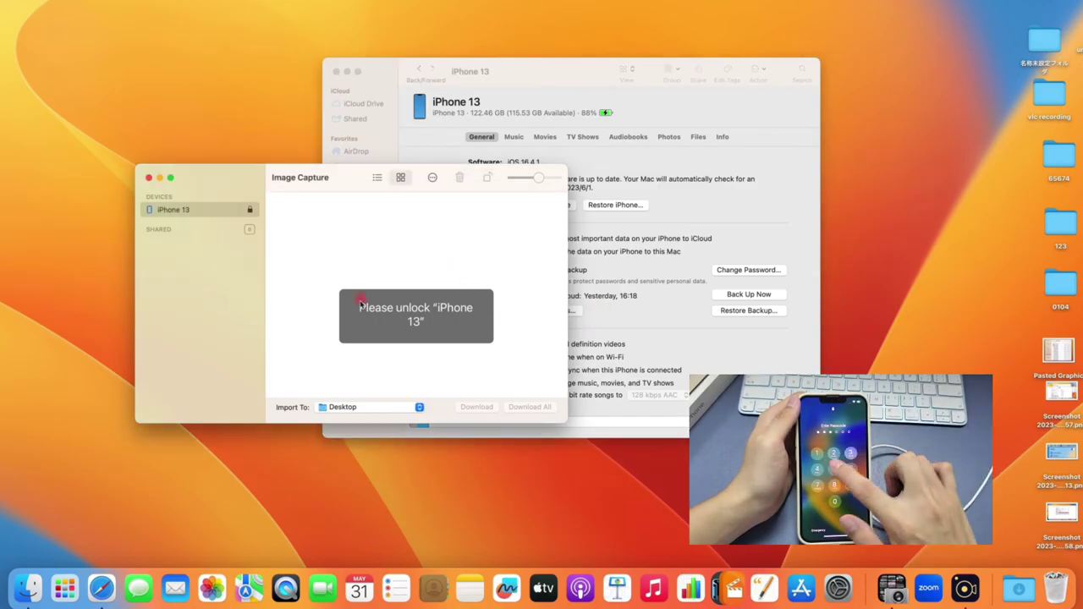
{"action": "left_click", "coordinate": [543, 95]}
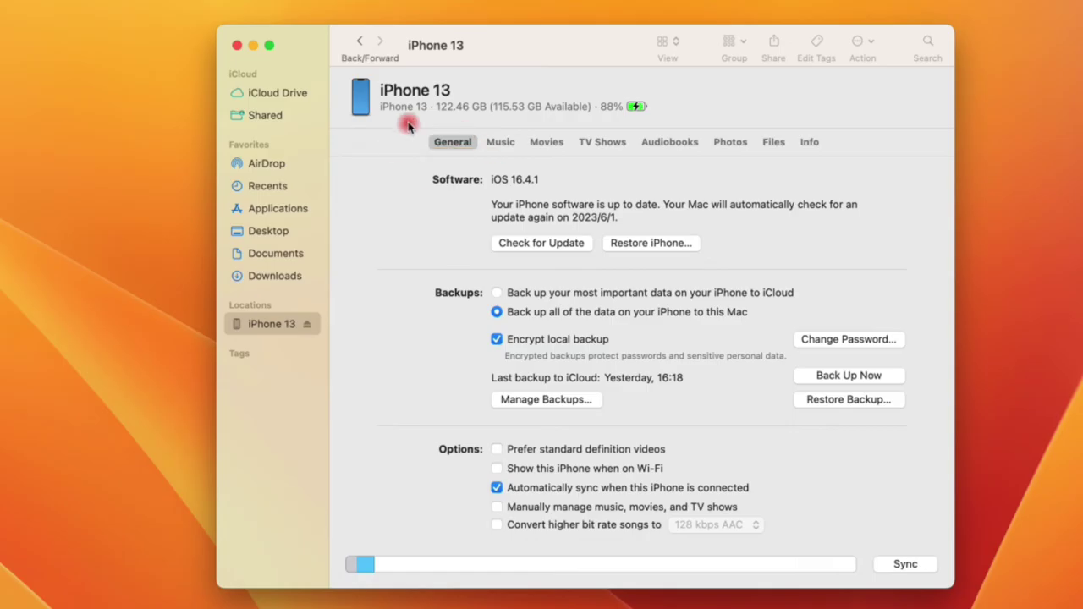
Enable 'Manually manage music, movies, and TV shows' for the iPhone 13 and apply it
{"action": "scroll", "coordinate": [635, 360], "scroll_direction": "down", "scroll_amount": 2}
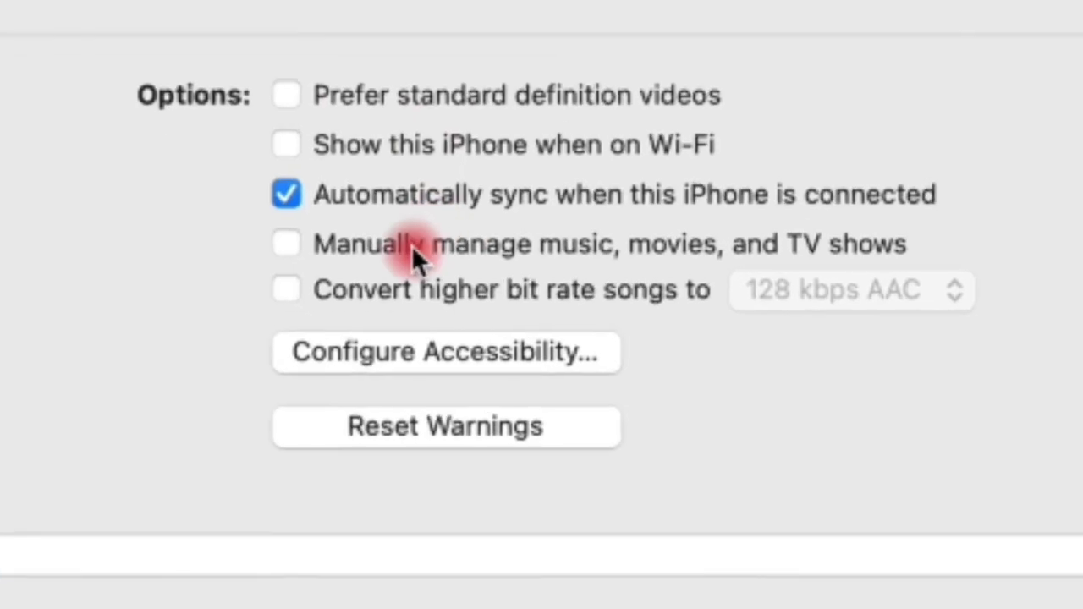
{"action": "left_click", "coordinate": [411, 245]}
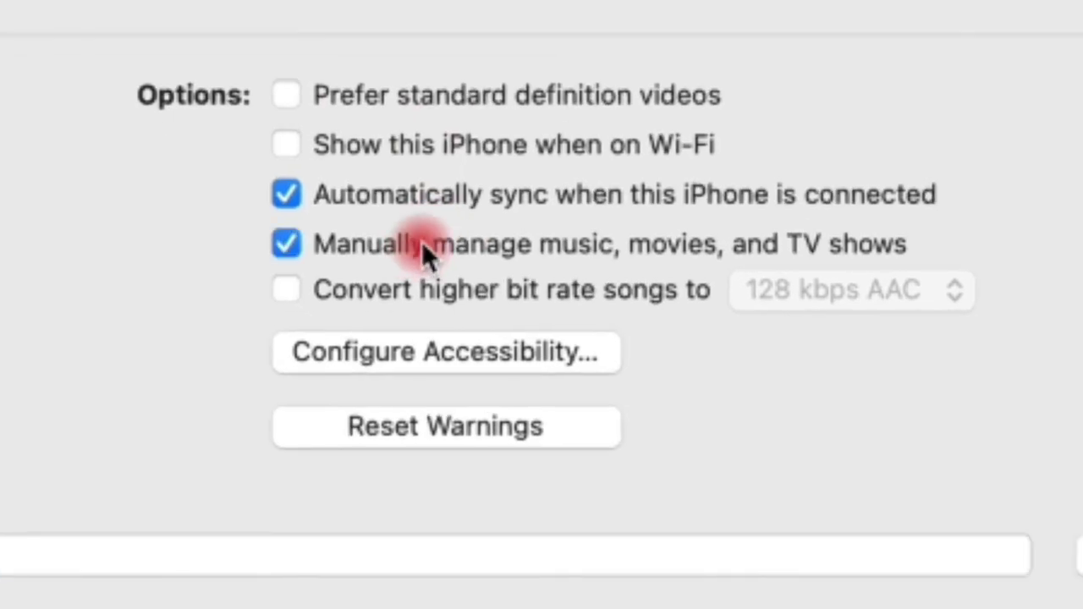
{"action": "left_click", "coordinate": [905, 563]}
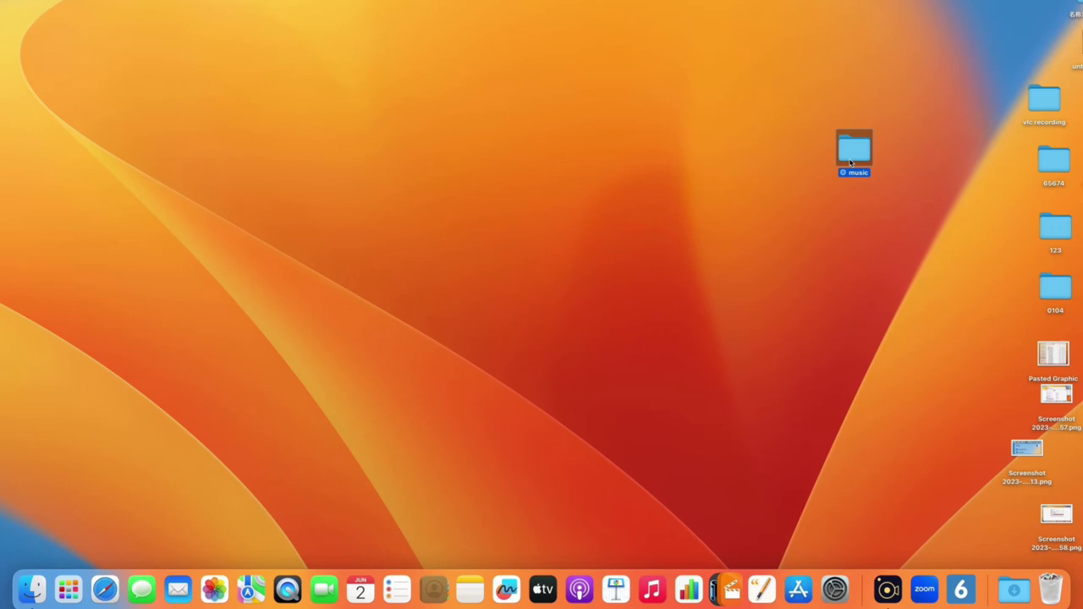
Open the desktop music folder with its three mp3 files, then bring up the Music app
{"action": "double_click", "coordinate": [851, 162]}
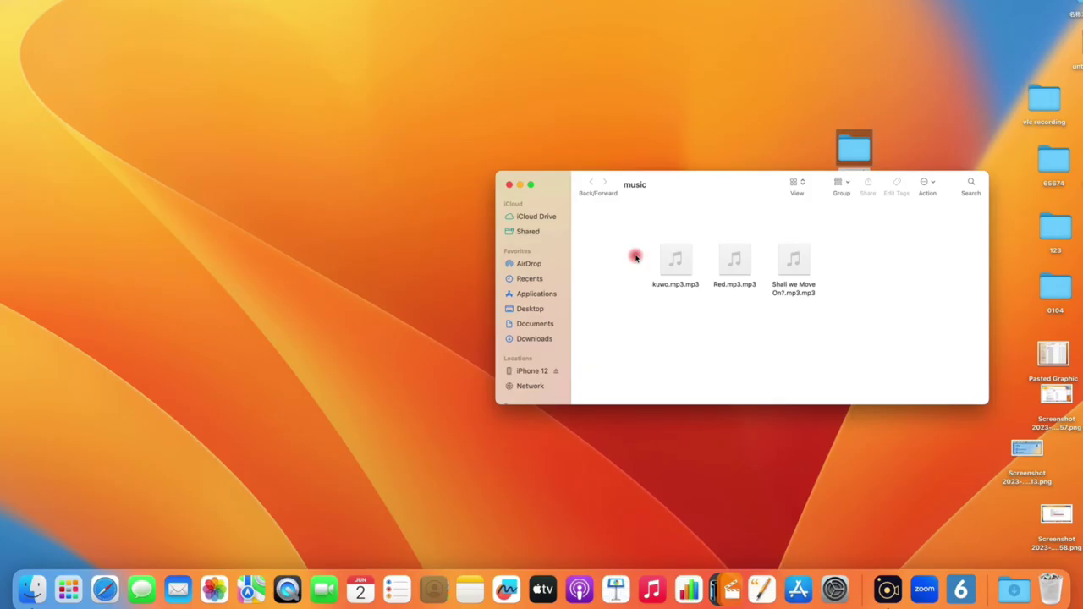
{"action": "left_click", "coordinate": [650, 588]}
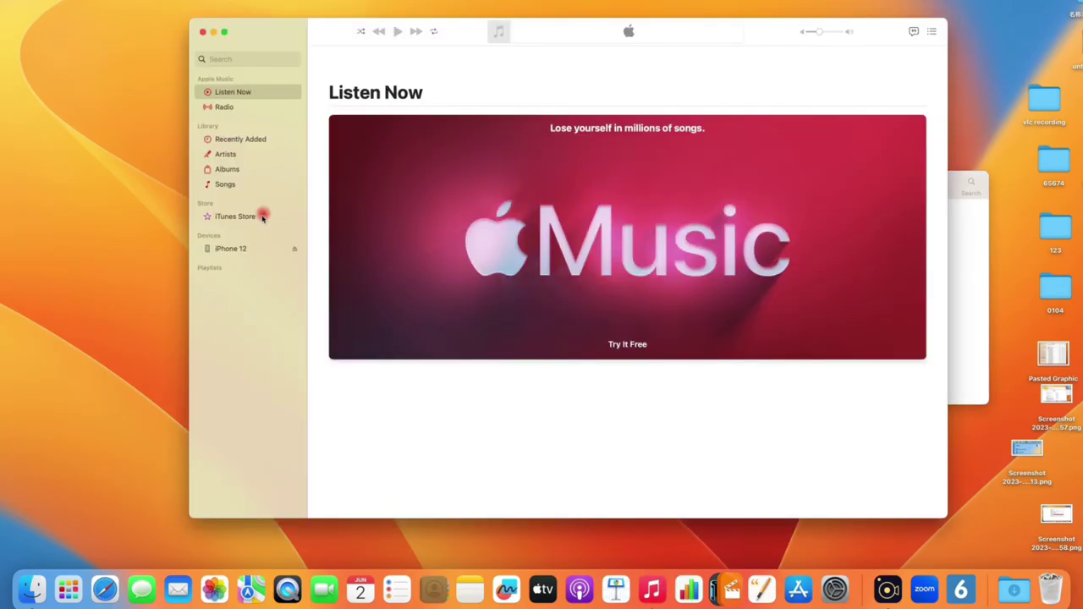
Copy kuwo, Red and Shall we Move On? mp3 files from Finder onto the iPhone 12 in Music
{"action": "left_click", "coordinate": [249, 252]}
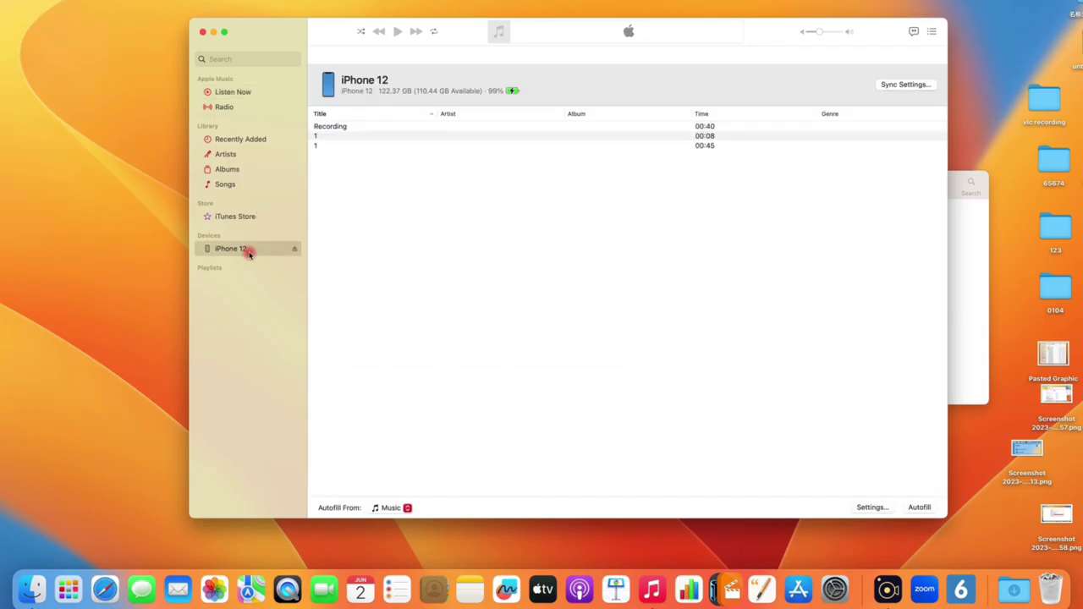
{"action": "left_click", "coordinate": [974, 356]}
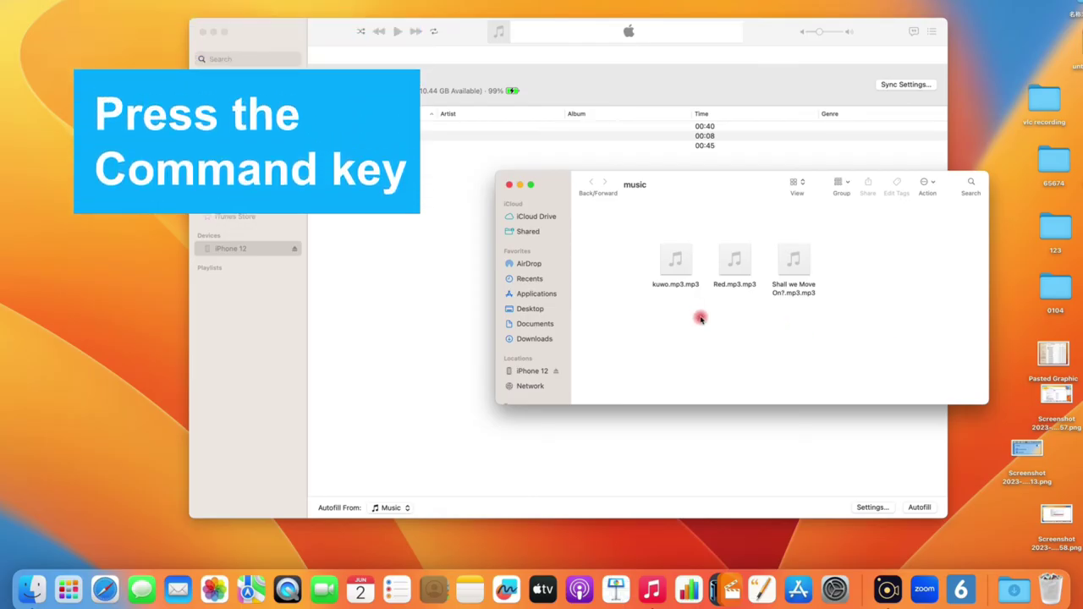
{"action": "left_click", "coordinate": [675, 260]}
{"action": "left_click", "coordinate": [725, 269], "text": "super"}
{"action": "left_click", "coordinate": [794, 284], "text": "super"}
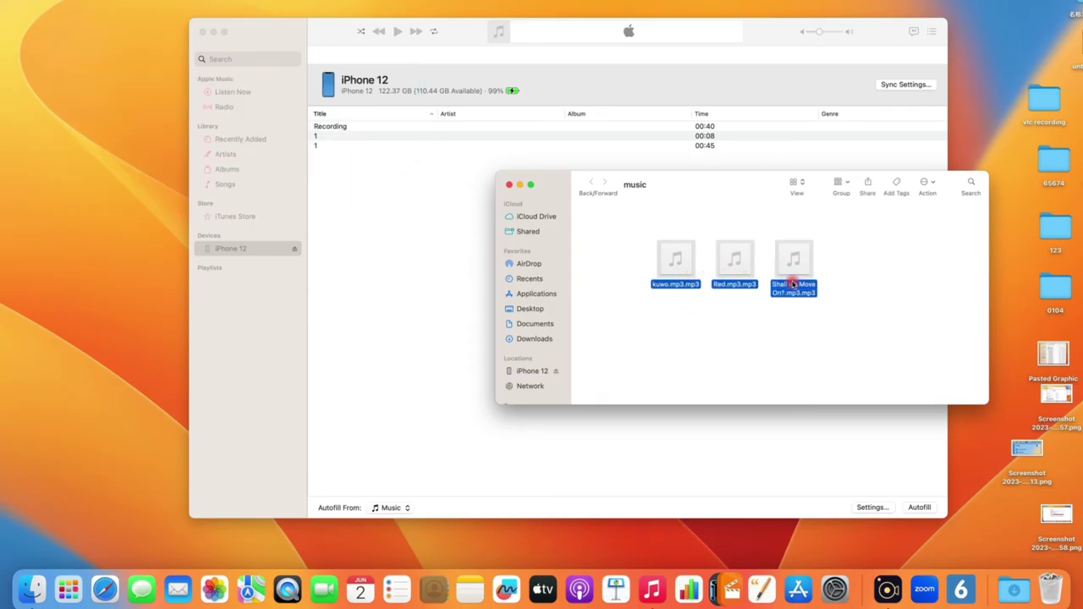
{"action": "left_click_drag", "start_coordinate": [750, 239], "coordinate": [440, 236]}
{"action": "left_click", "coordinate": [440, 236]}
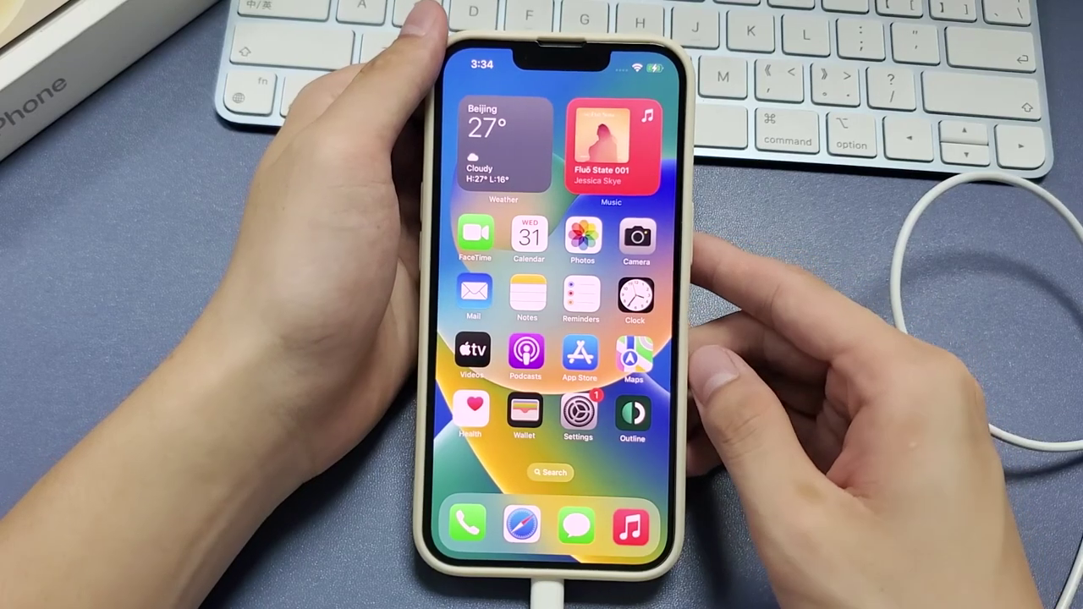
On the iPhone, open Music and scroll the Library to the Recently Added songs
{"action": "left_click", "coordinate": [633, 526]}
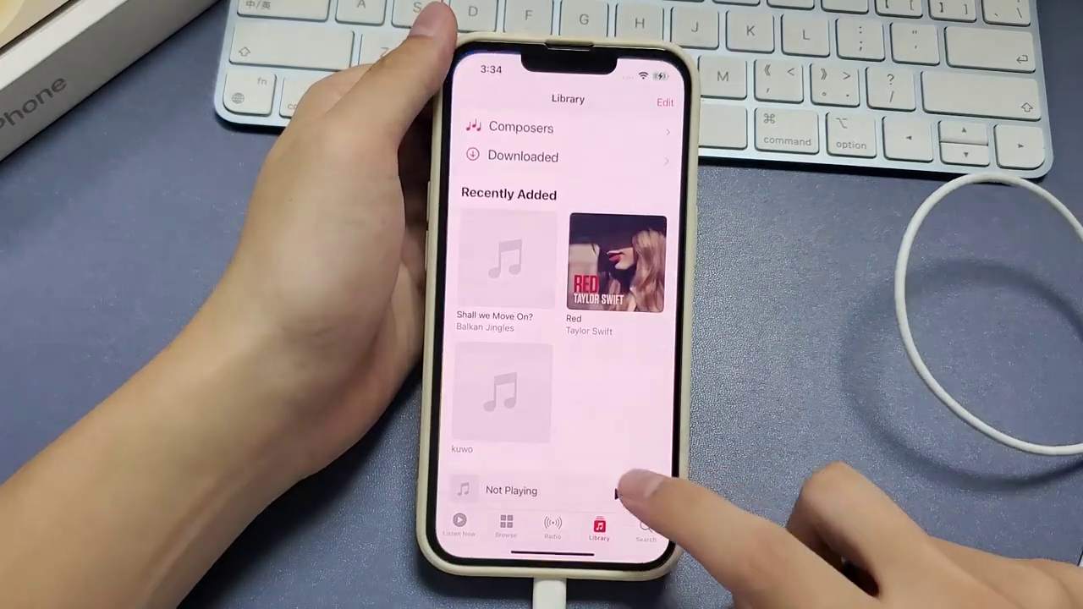
{"action": "scroll", "coordinate": [648, 355], "scroll_direction": "up", "scroll_amount": 3}
{"action": "scroll", "coordinate": [563, 338], "scroll_direction": "down", "scroll_amount": 3}
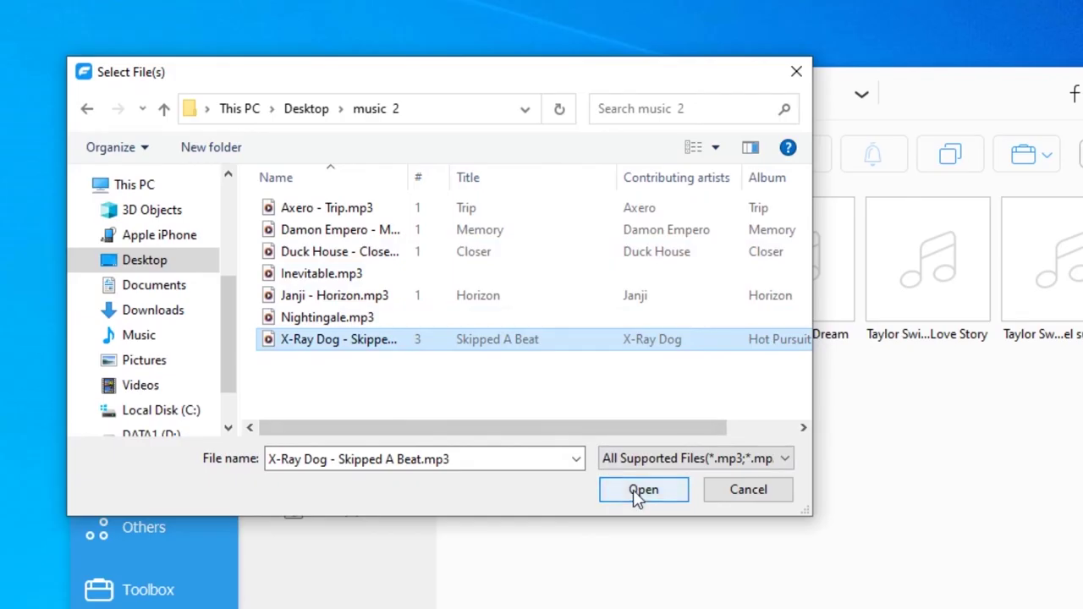
Confirm adding X-Ray Dog - Skipped A Beat.mp3 to the iPhone 13 from the file picker
{"action": "left_click", "coordinate": [641, 491]}
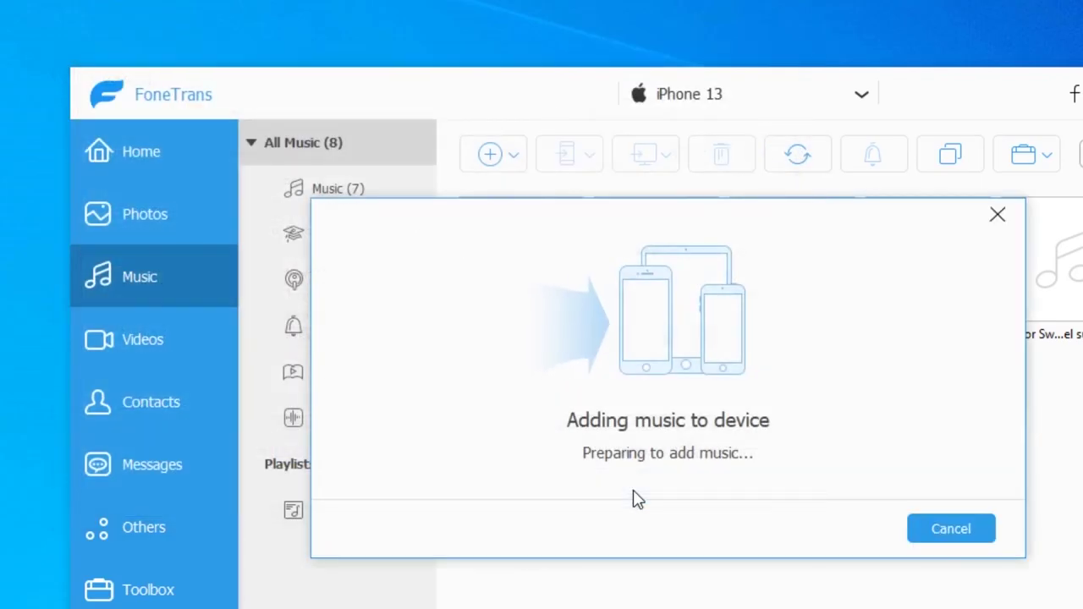